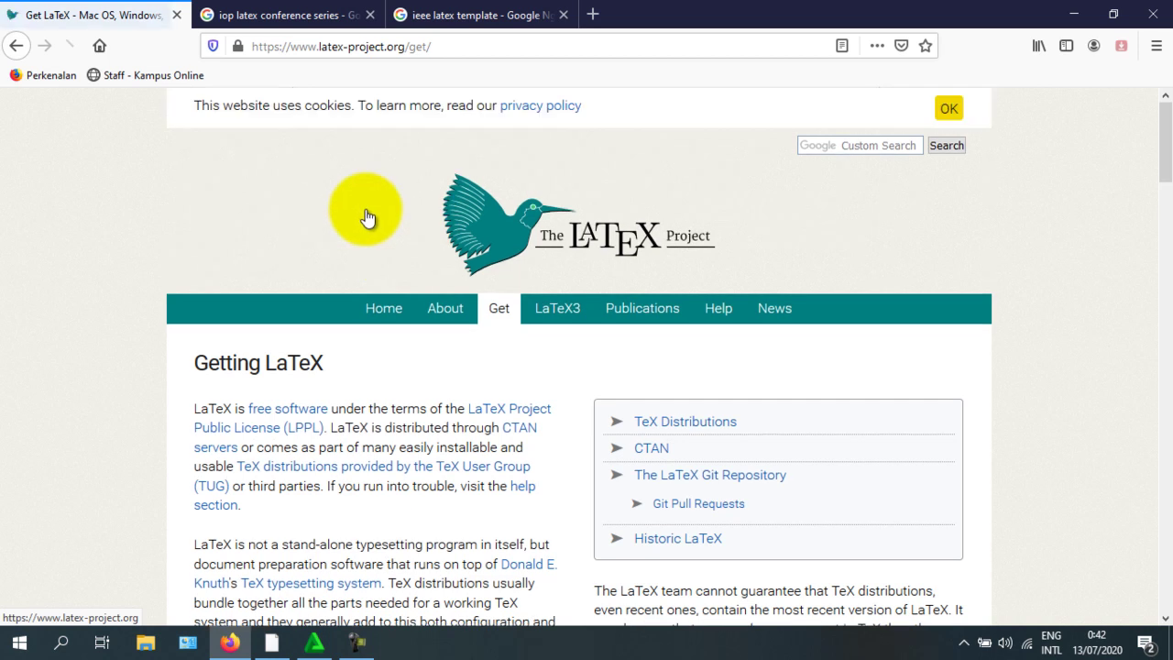
# - Open the MiKTeX download page by following the Windows distribution link on the LaTeX Project site
pyautogui.scroll(-4, 367, 209)
pyautogui.scroll(-2, 366, 210)
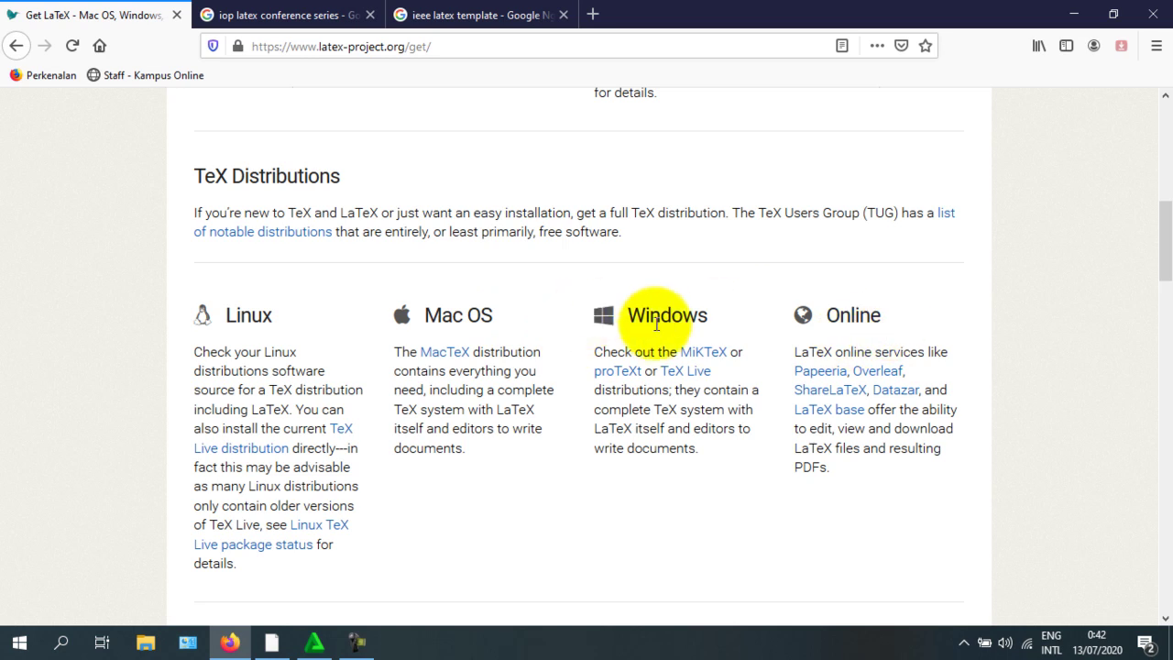
pyautogui.click(704, 354)
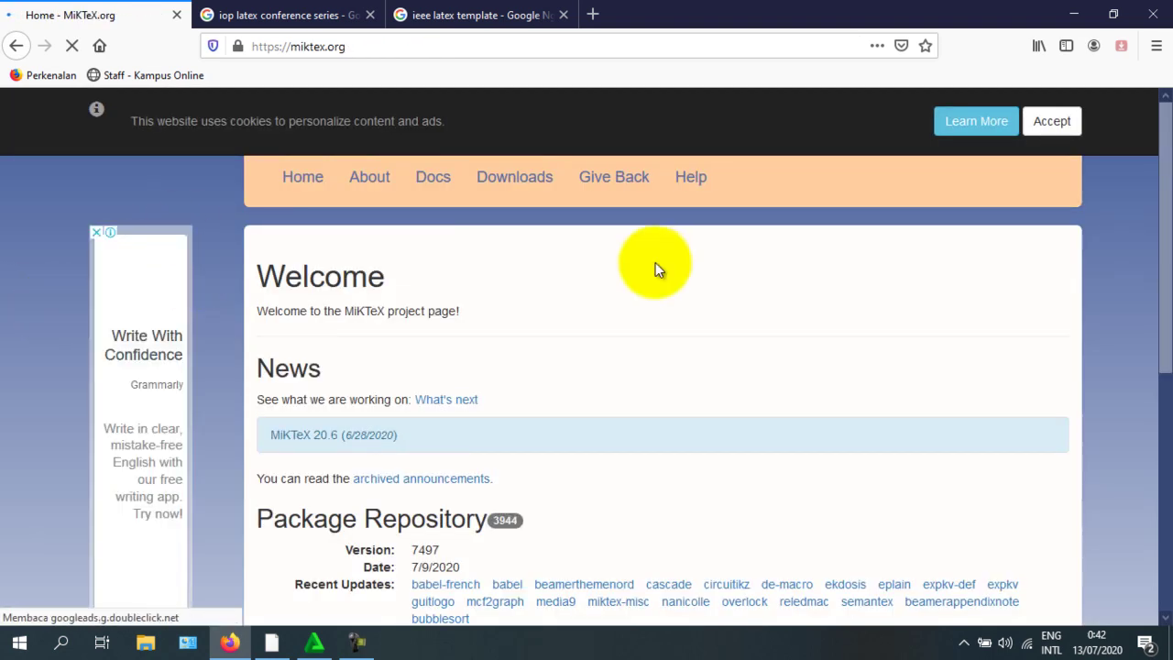
pyautogui.click(516, 178)
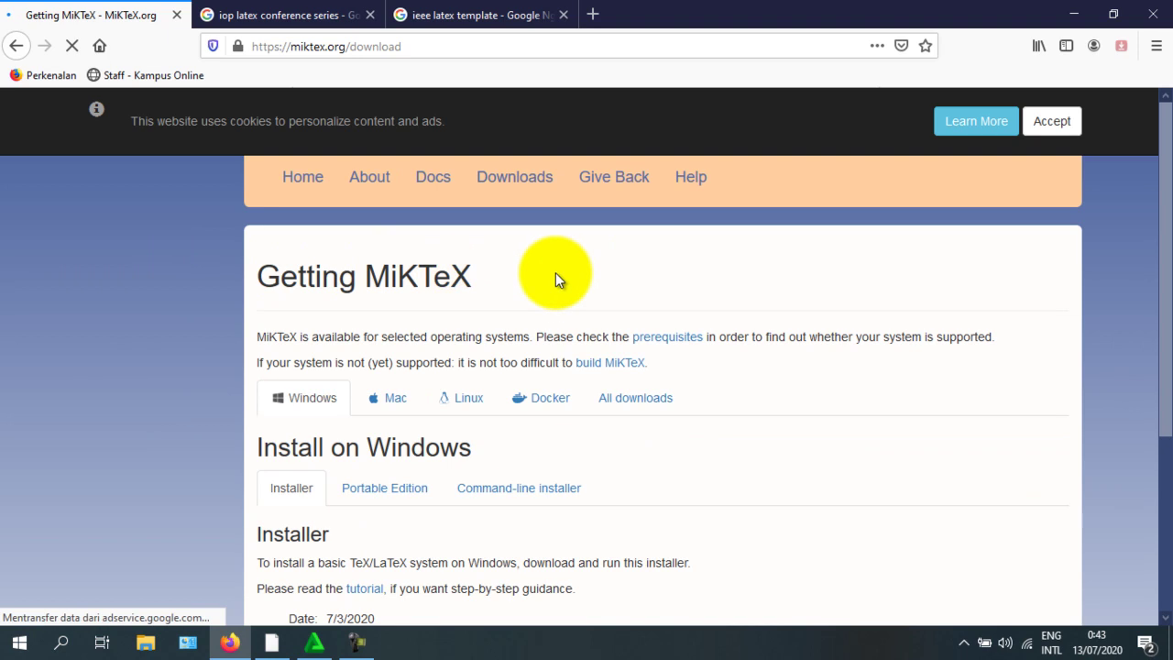
# - Try to download the Windows installer basic-miktex-20.6.29-x64.exe
pyautogui.scroll(-1, 557, 272)
pyautogui.scroll(-3, 557, 272)
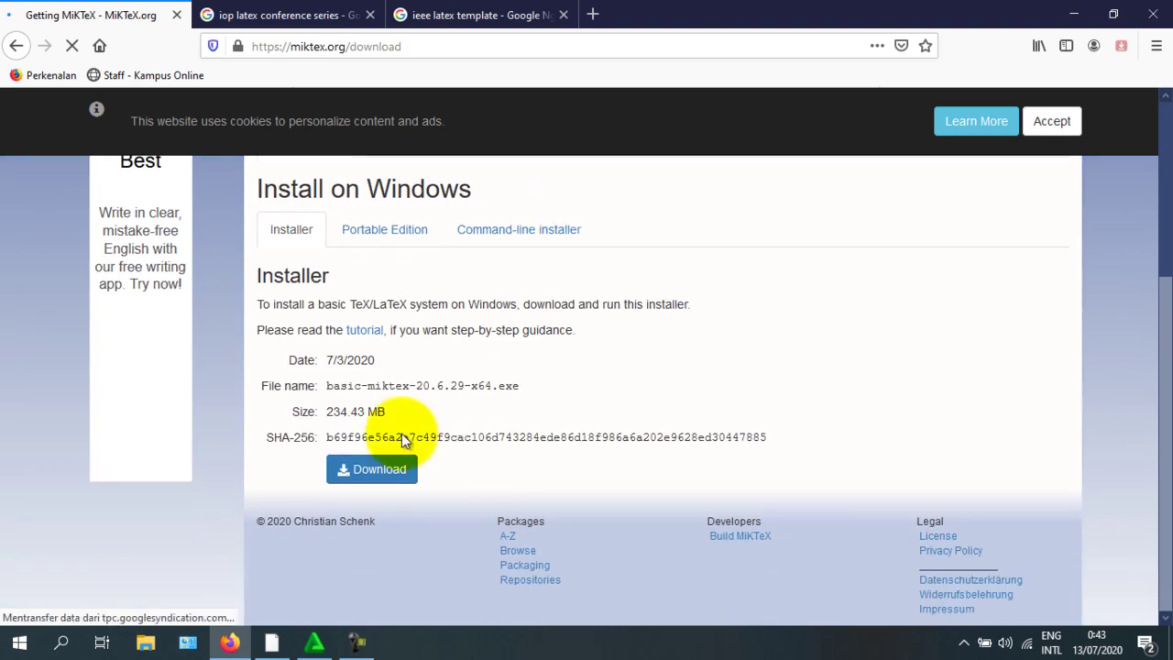
pyautogui.click(372, 471)
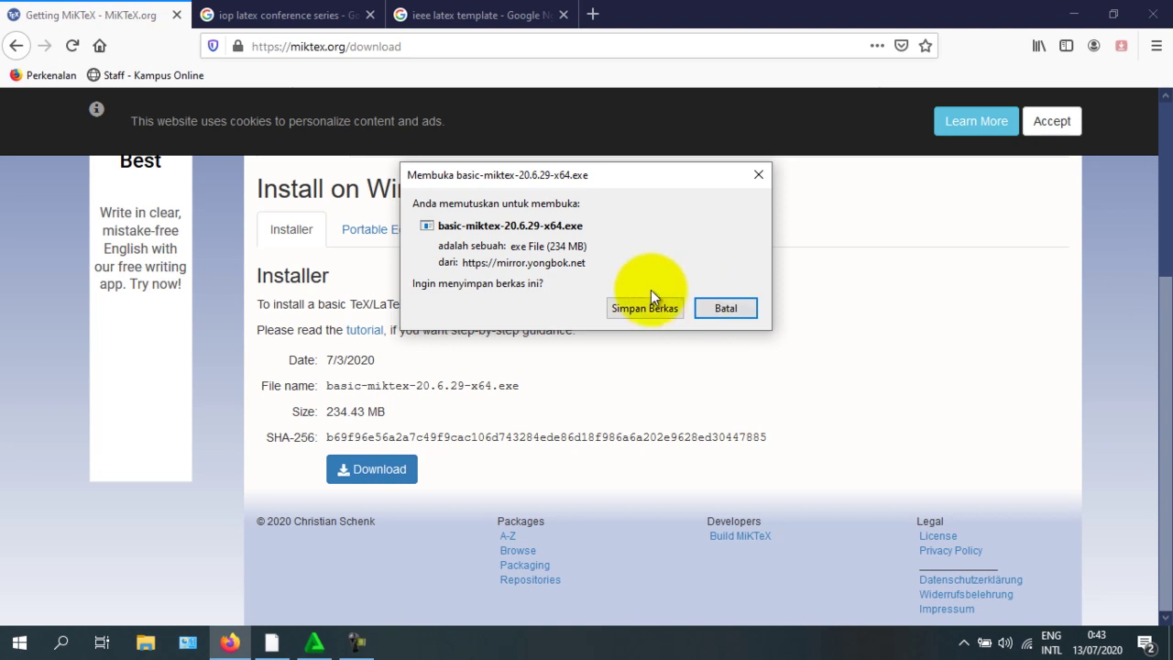
pyautogui.click(730, 312)
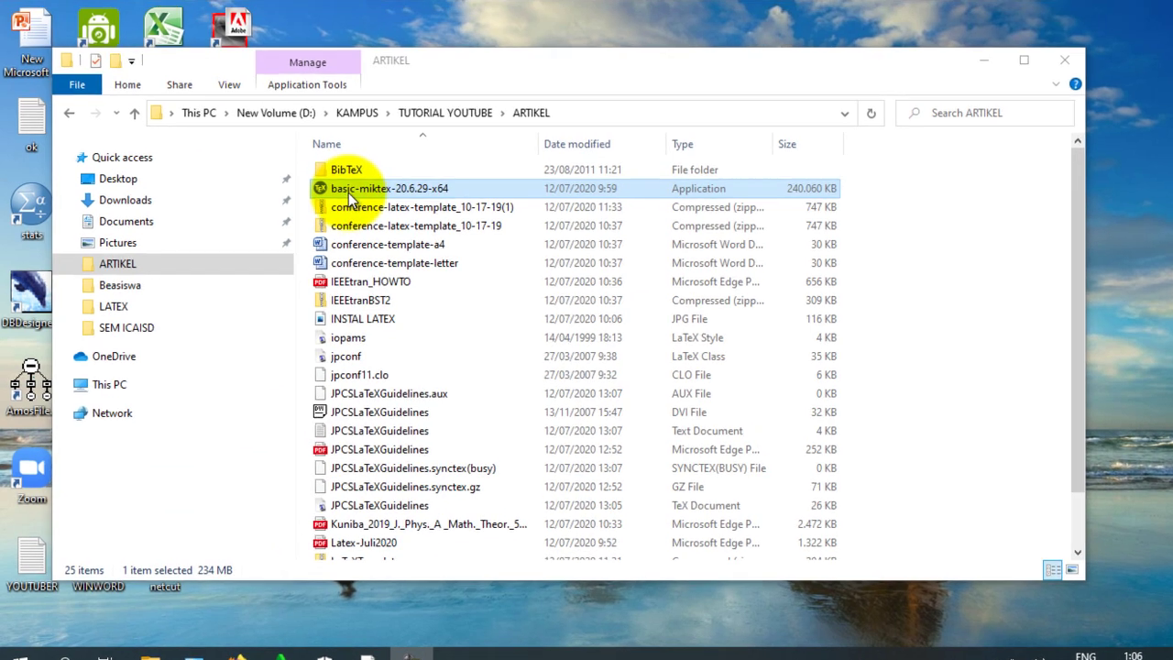
# - Run the basic-miktex-20.6.29-x64 installer from the ARTIKEL folder and accept the MiKTeX copying conditions
pyautogui.doubleClick(326, 189)
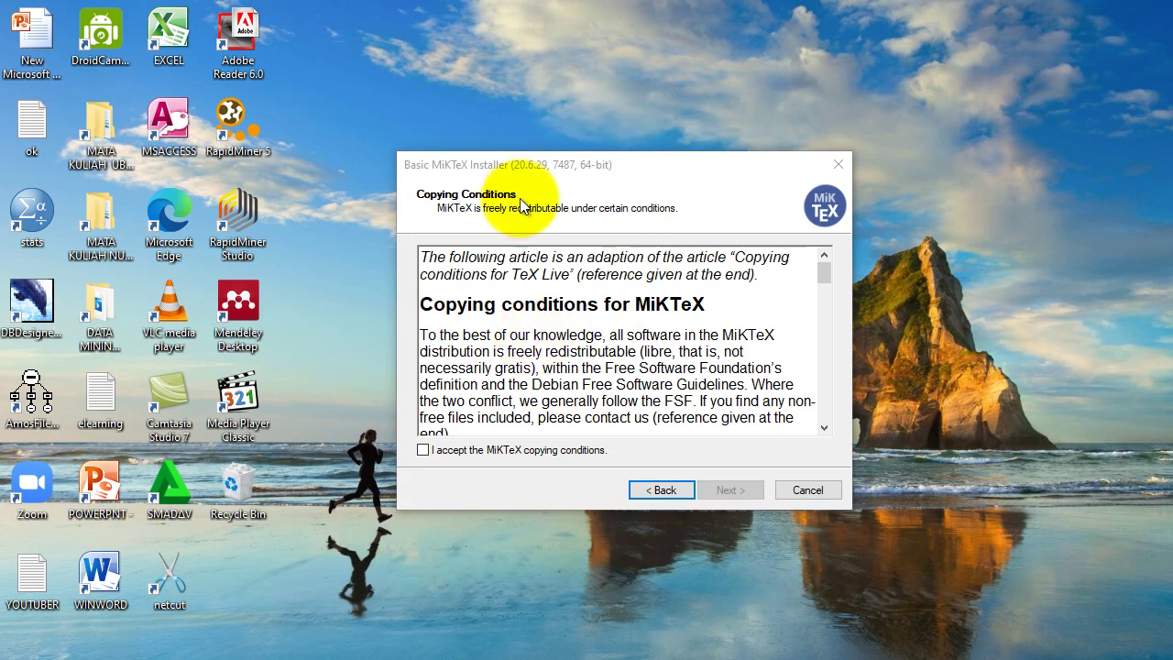
pyautogui.click(422, 451)
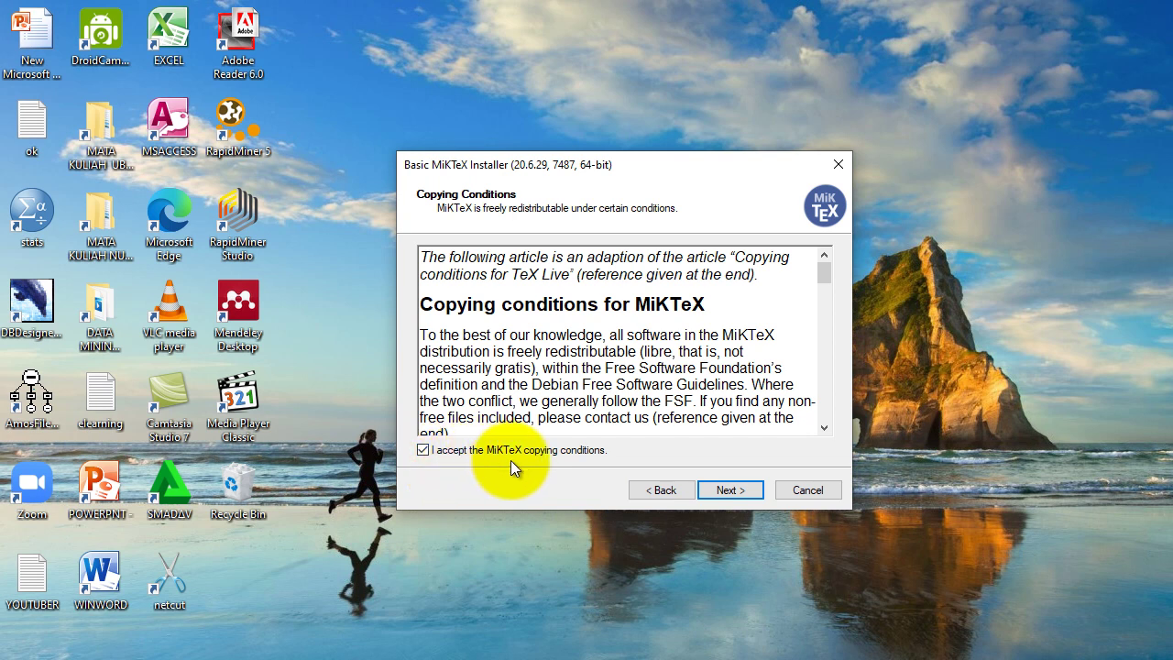
pyautogui.click(732, 493)
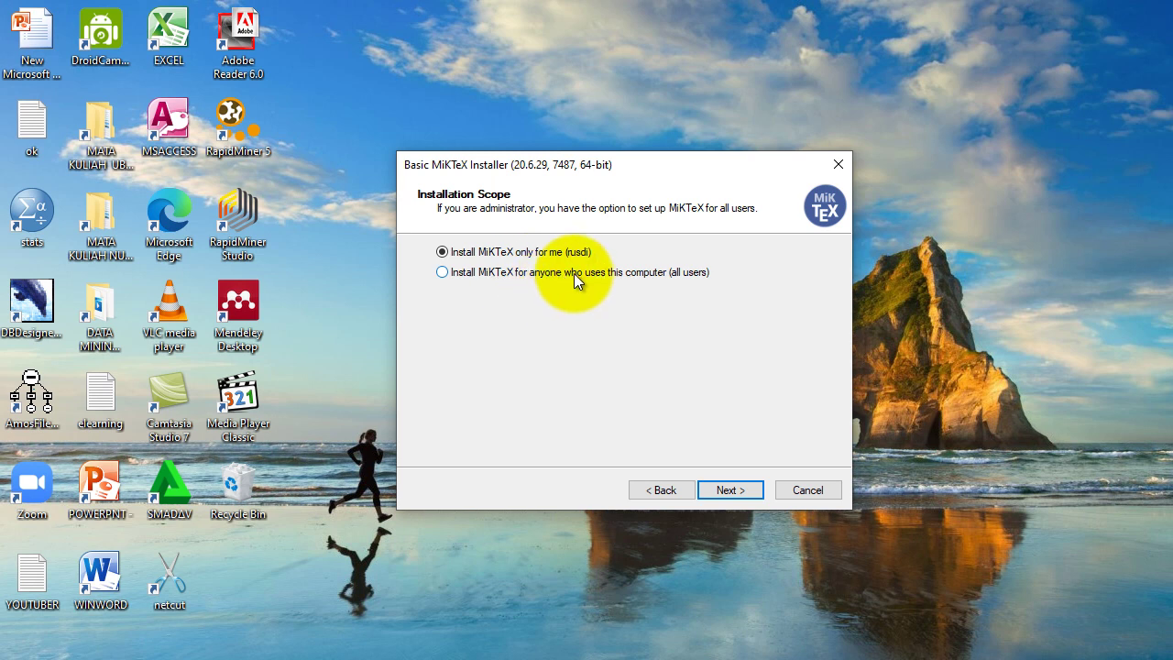
# - Choose to install MiKTeX for all users of the computer and accept the directory C:\Program Files\MiKTeX
pyautogui.click(443, 271)
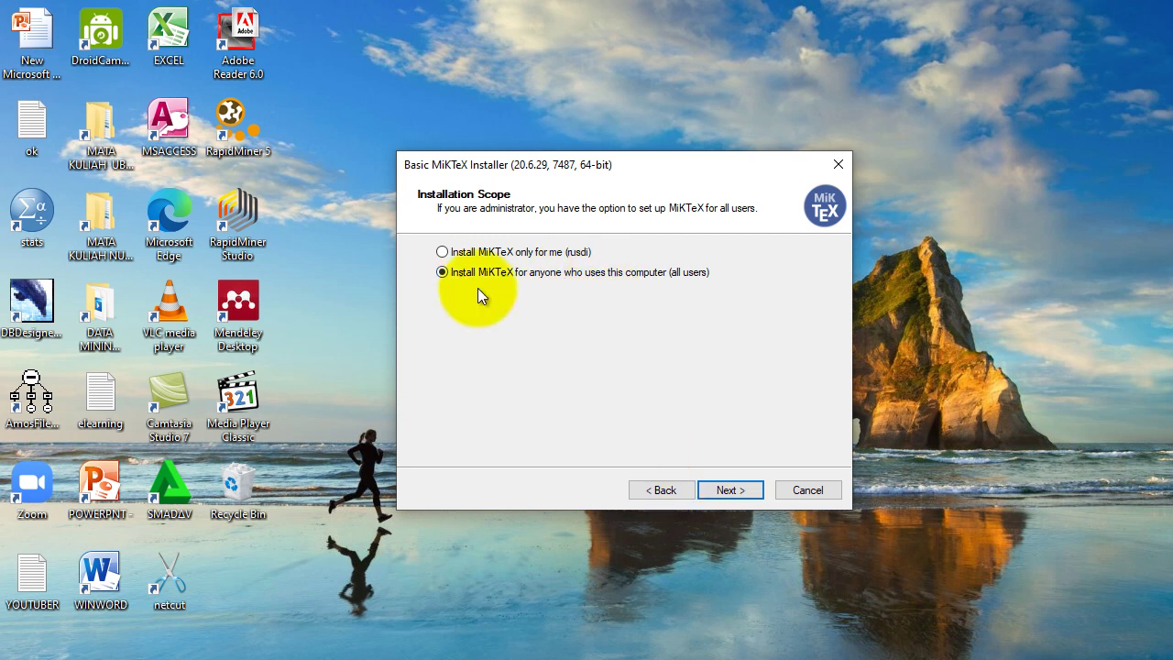
pyautogui.click(731, 490)
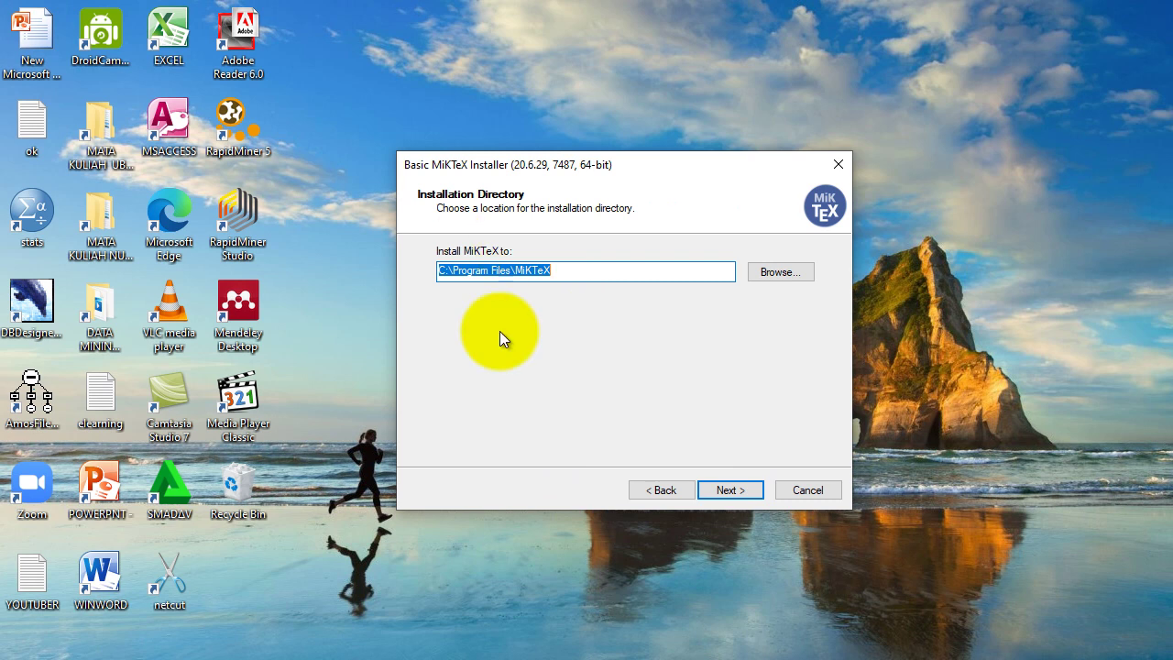
pyautogui.click(728, 491)
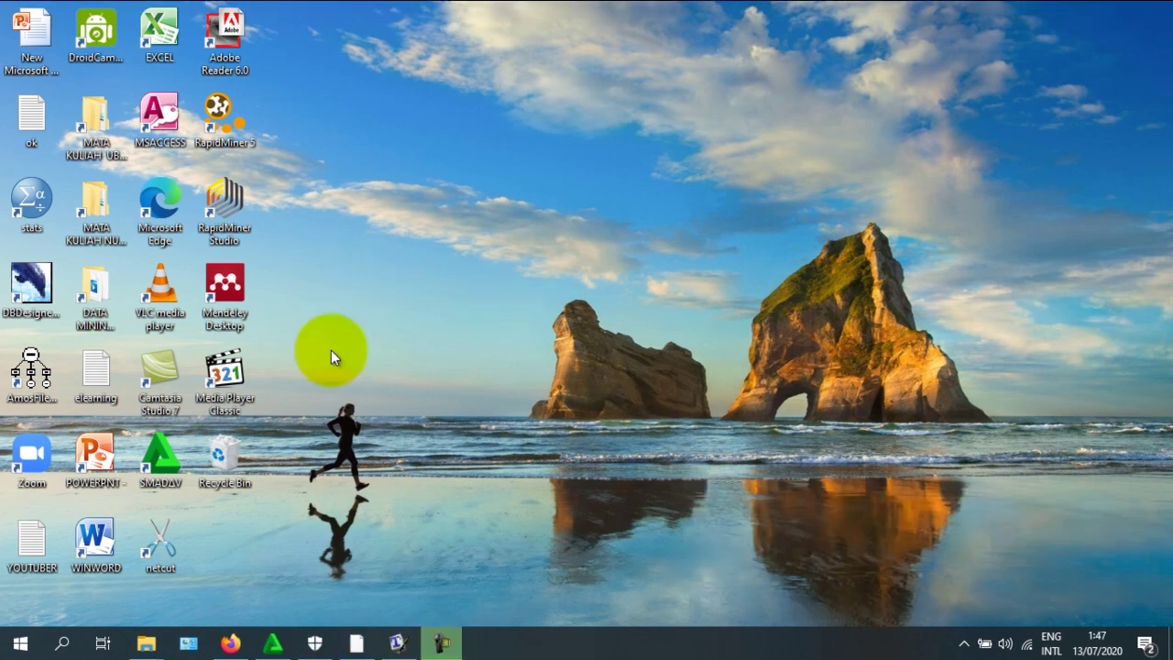
# - Check that TeXworks is among the recently added programs and look at its empty editor window
pyautogui.click(20, 644)
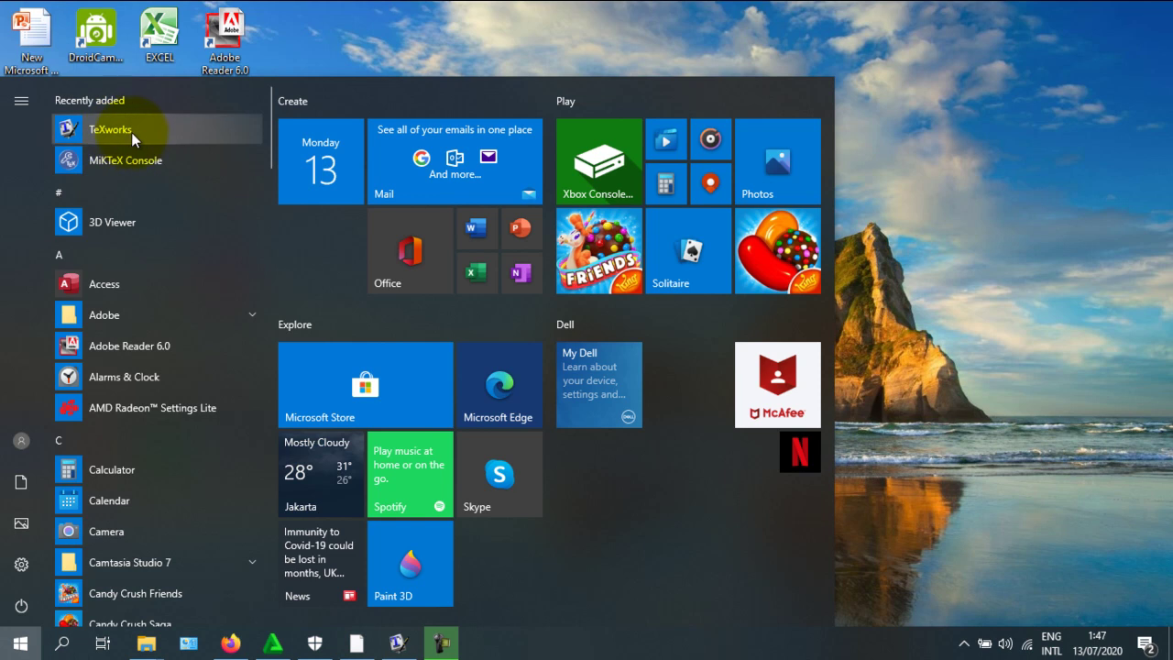
pyautogui.click(327, 47)
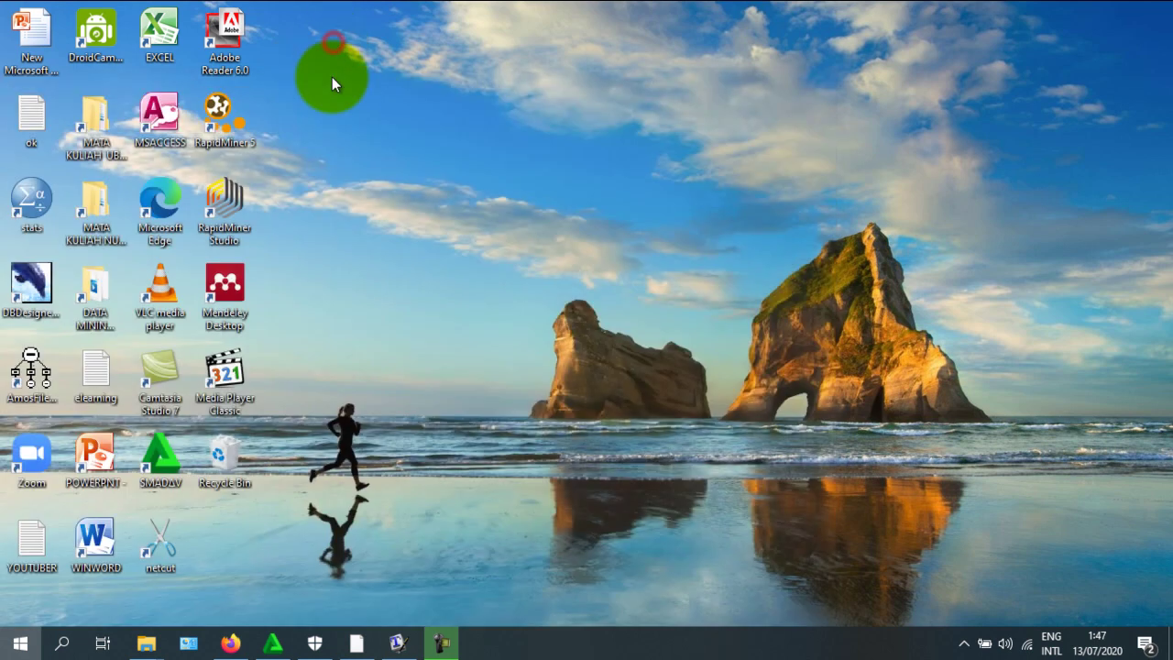
pyautogui.click(396, 639)
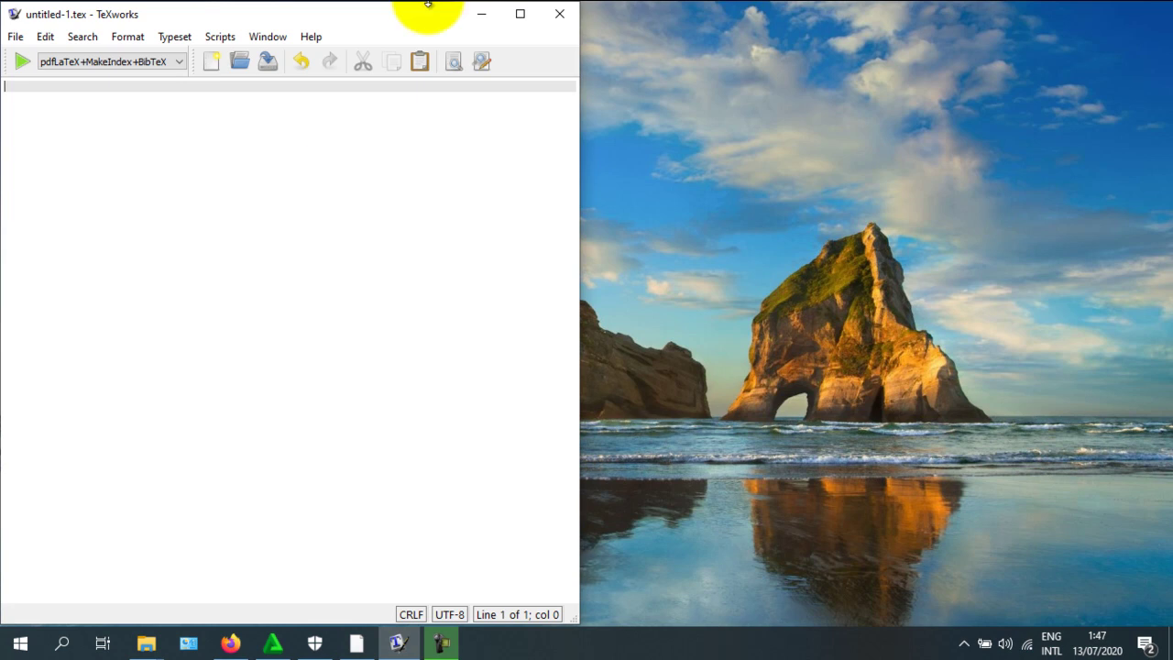
pyautogui.click(478, 22)
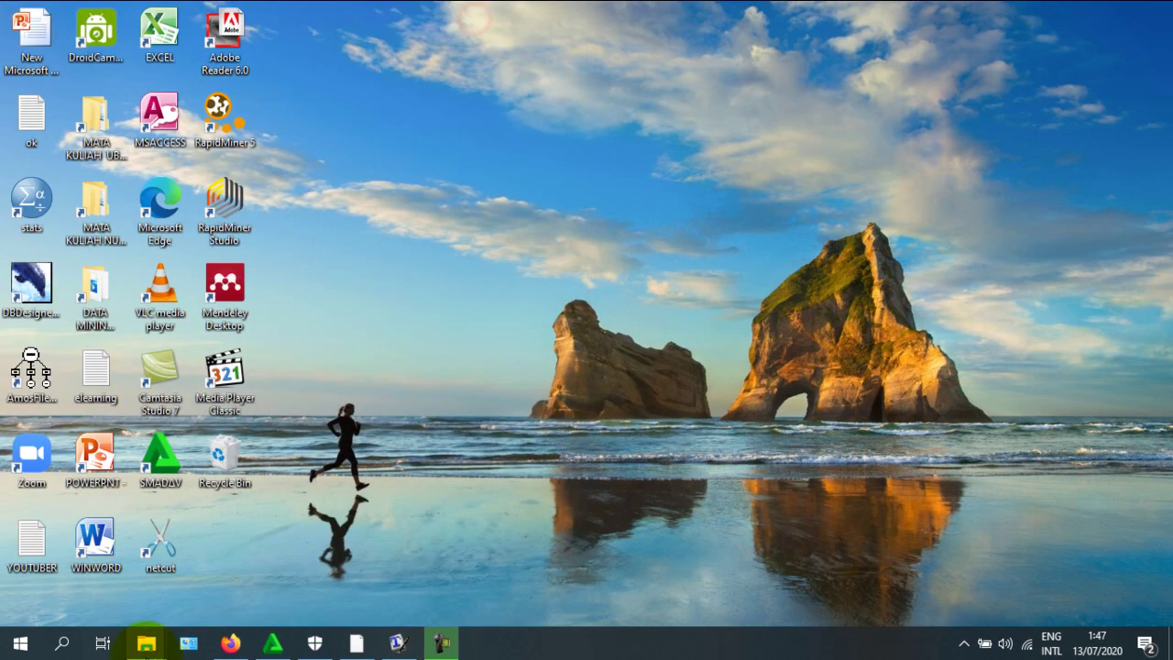
# - Switch to Firefox and open IOPscience's author guidelines for conference proceedings from the "iop latex conference series" results
pyautogui.click(230, 644)
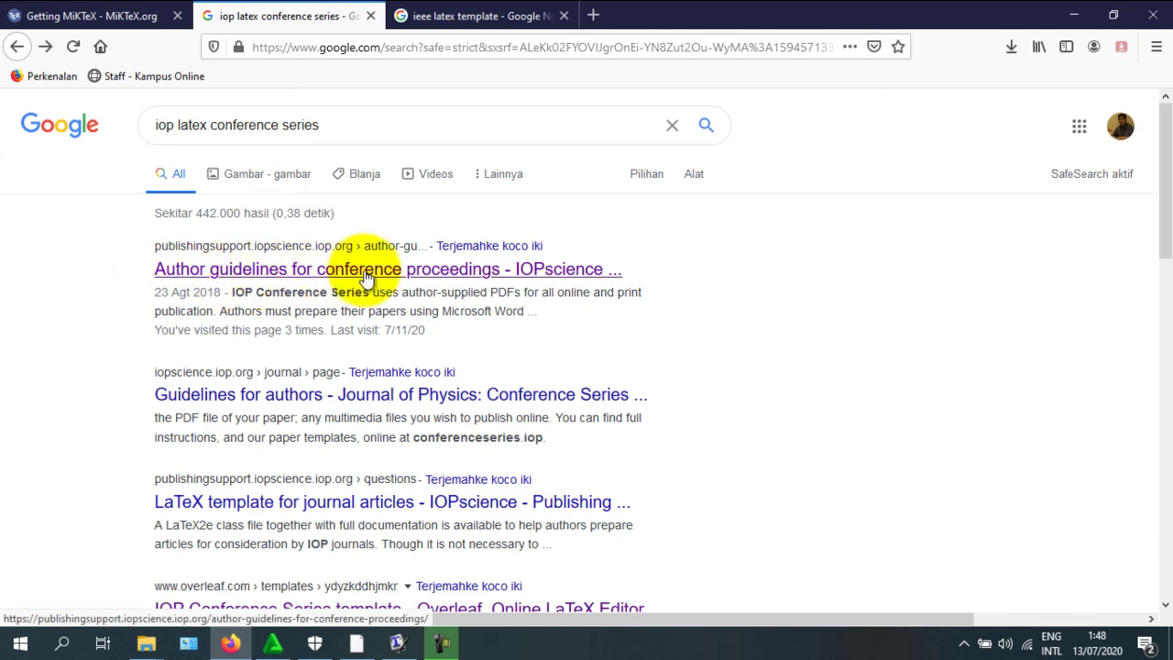
pyautogui.click(438, 267)
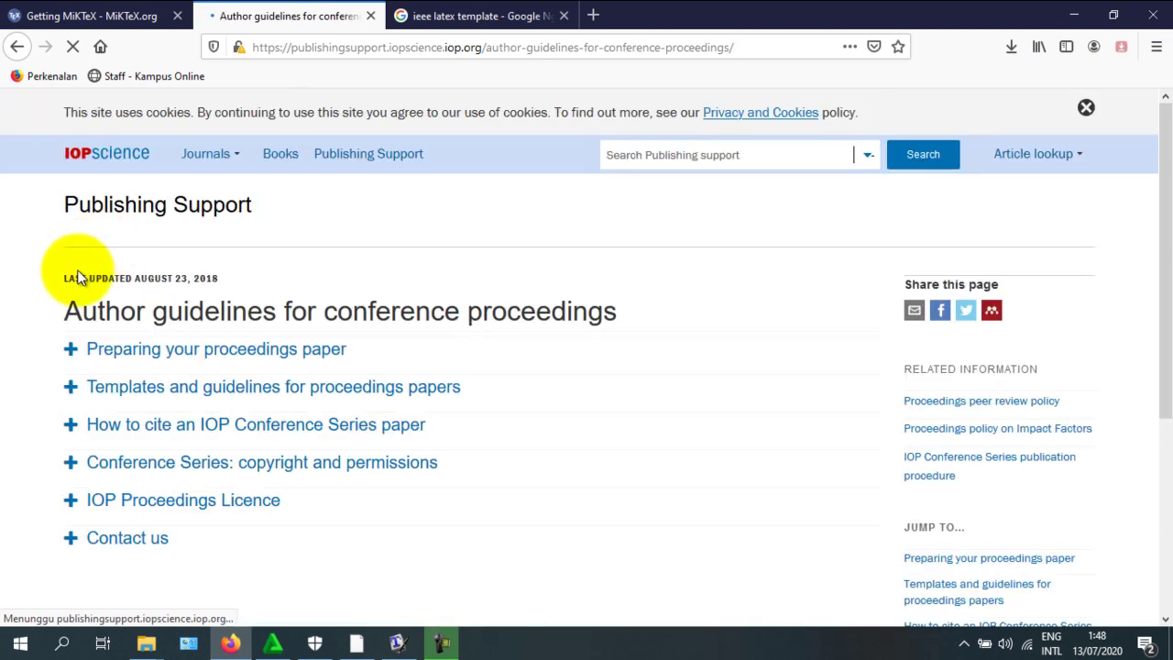
pyautogui.scroll(-2, 47, 293)
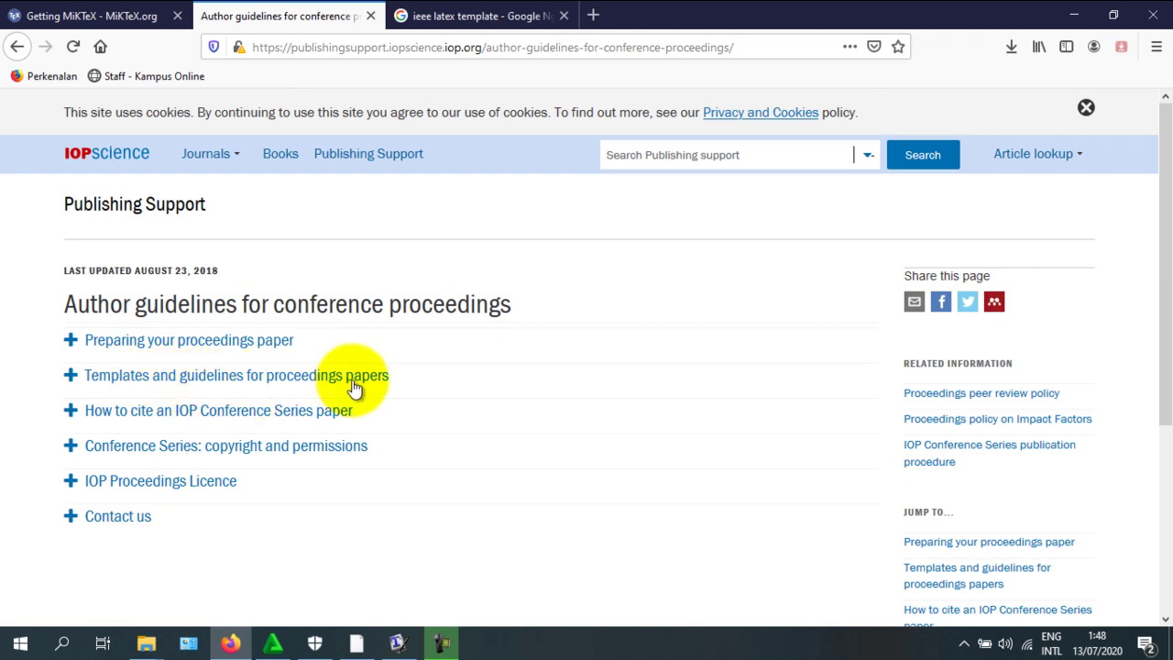
# - Expand the templates and guidelines section and save the LaTeX2e class file archive LaTeXTemplates.zip
pyautogui.click(262, 377)
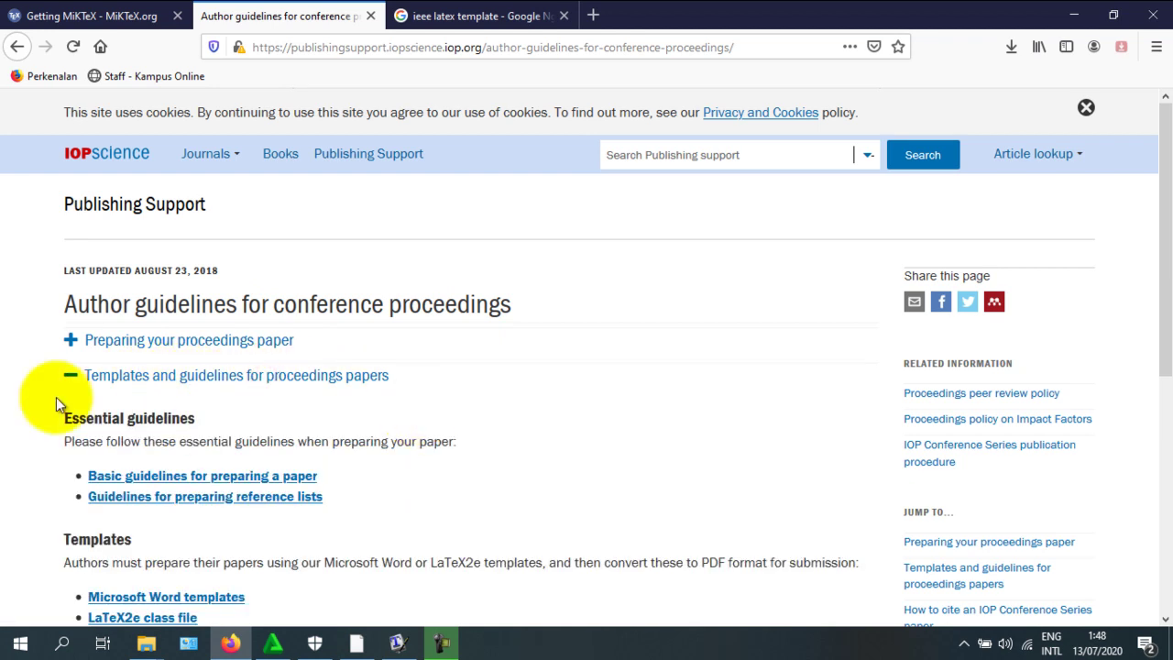
pyautogui.scroll(-3, 45, 395)
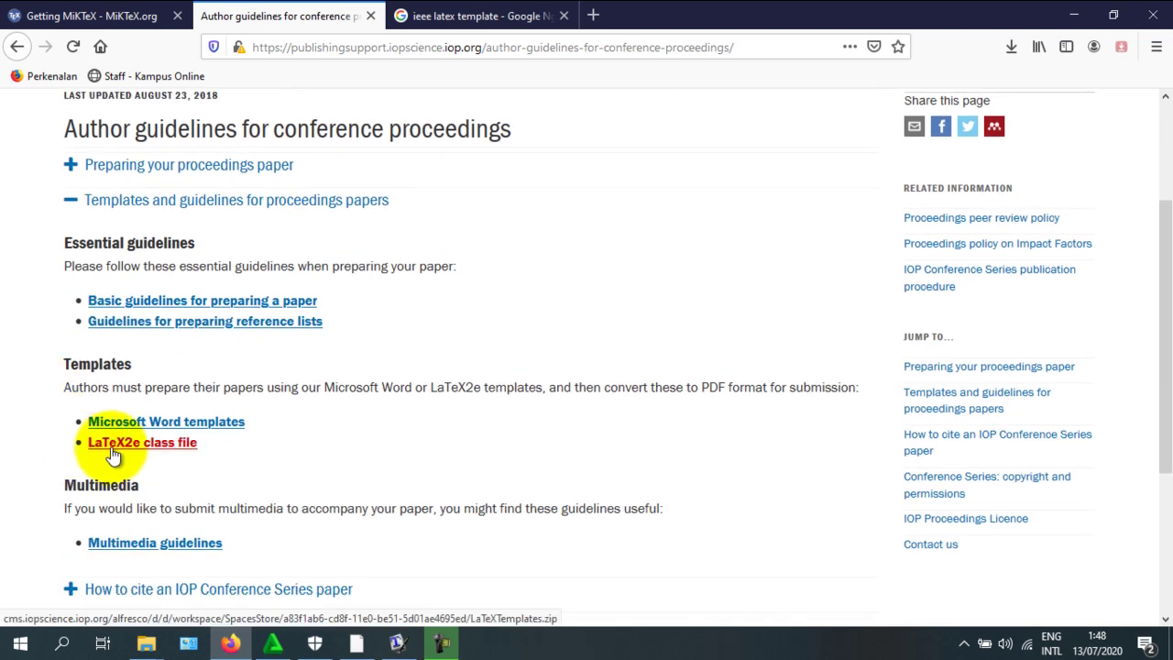
pyautogui.click(154, 453)
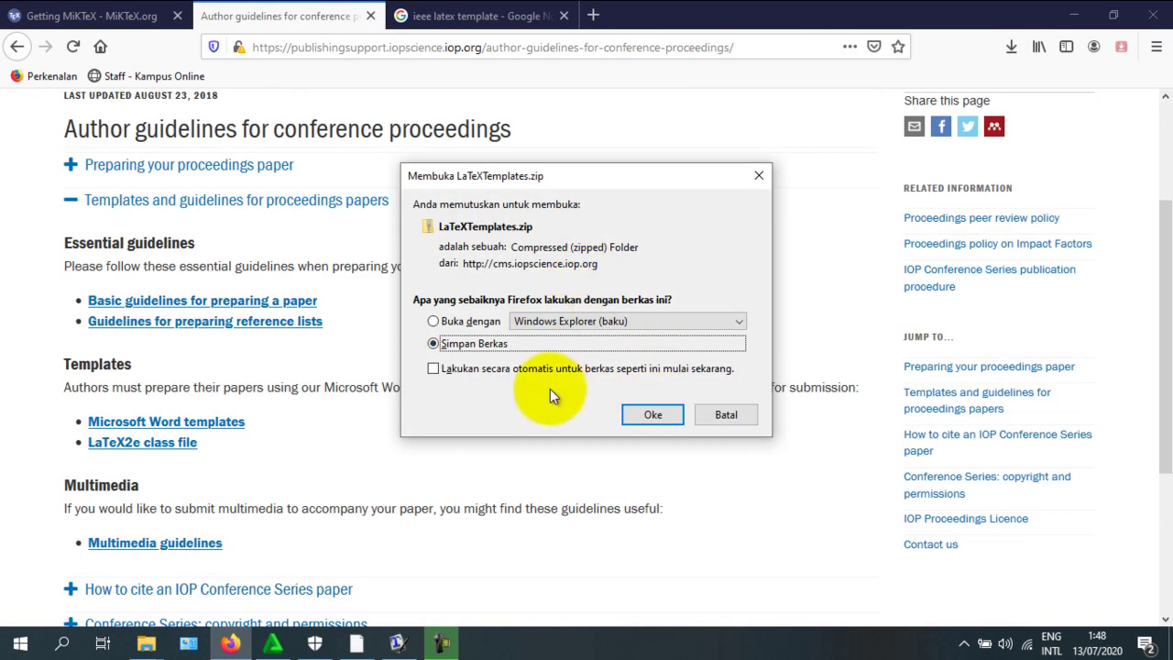
pyautogui.click(644, 412)
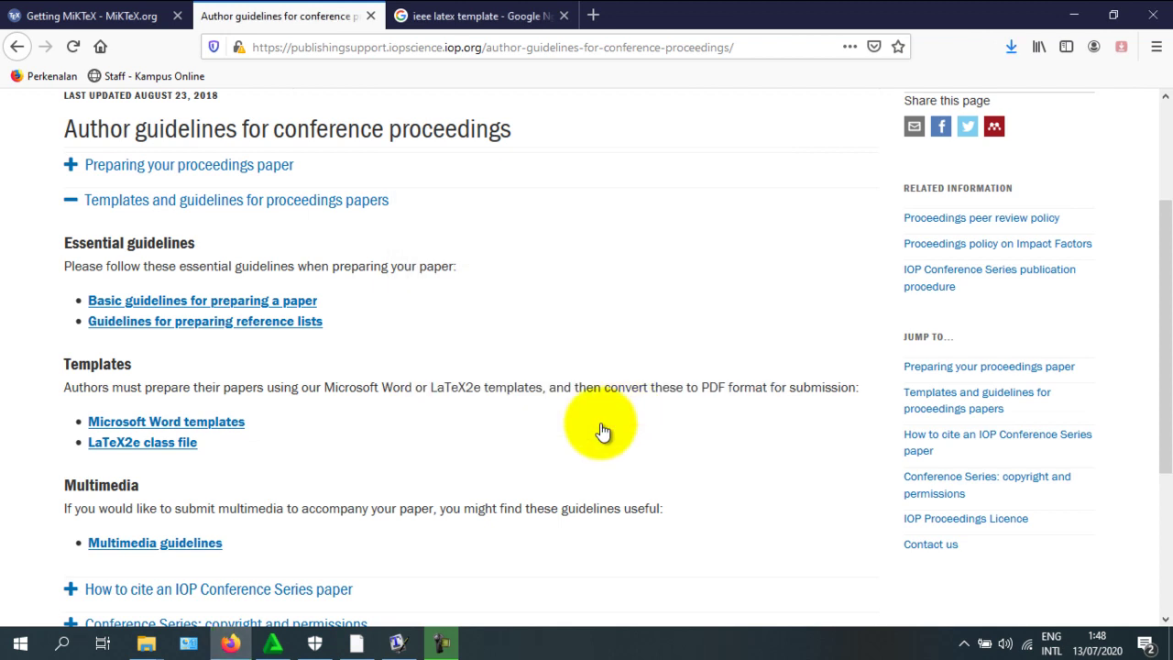
pyautogui.click(1012, 48)
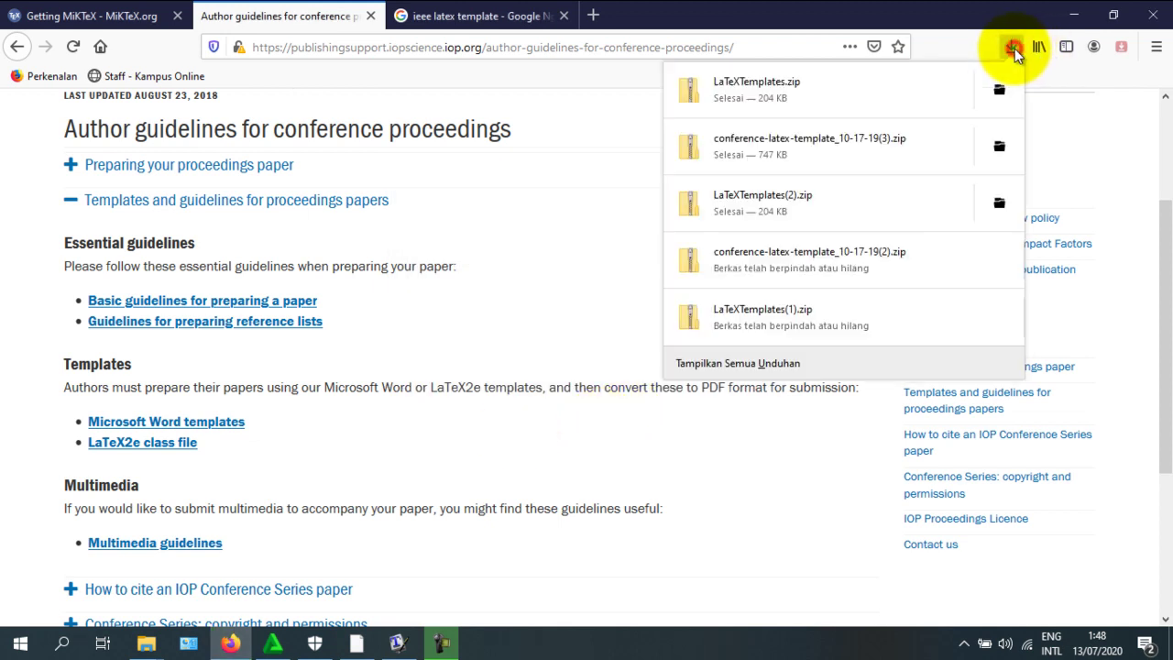
pyautogui.click(587, 239)
# - Open IEEE's Manuscript Templates for Conference Proceedings page from the "ieee latex template" search results
pyautogui.click(440, 16)
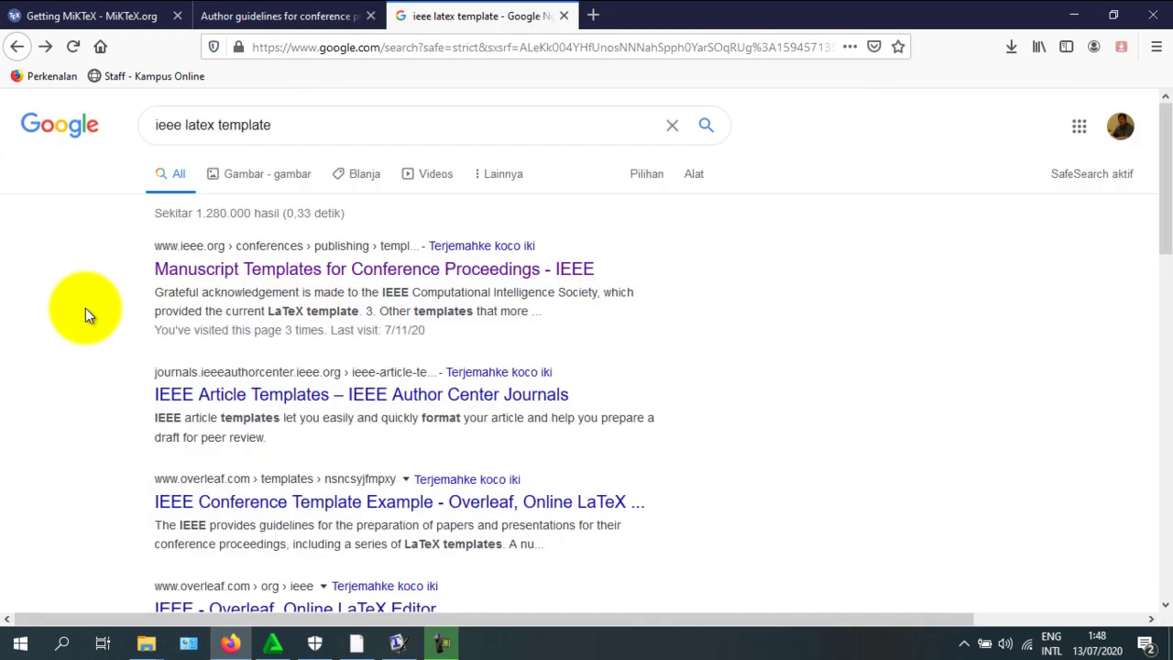
pyautogui.hotkey('ctrl', 'shift', 'Tab')
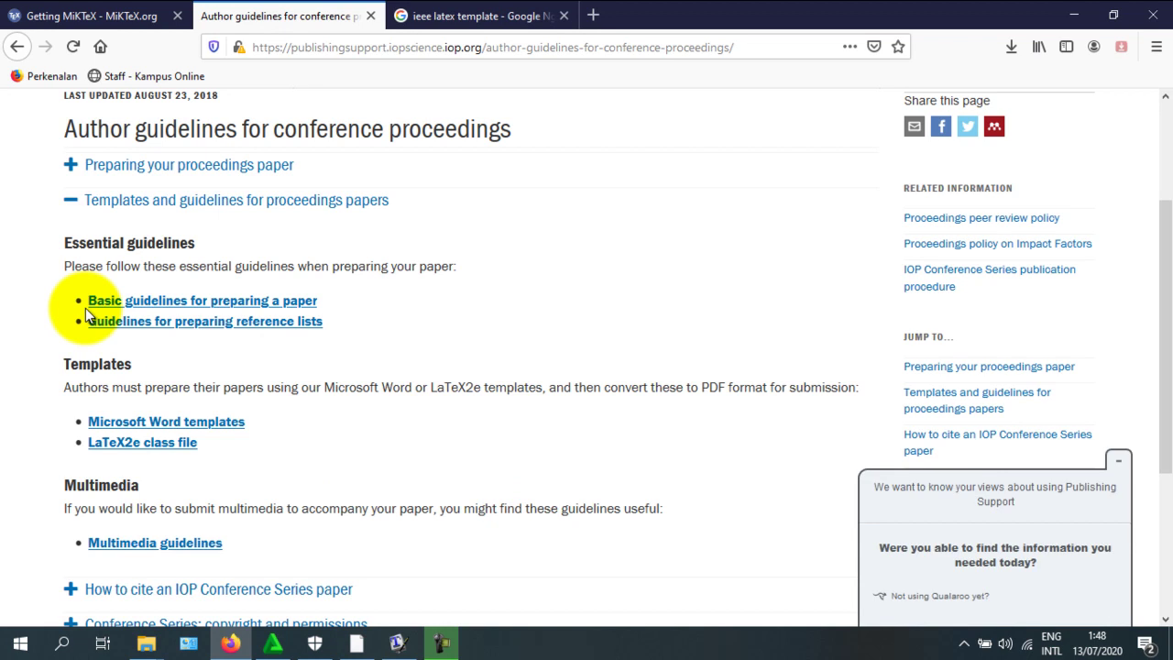
pyautogui.scroll(-3, 54, 279)
pyautogui.click(481, 15)
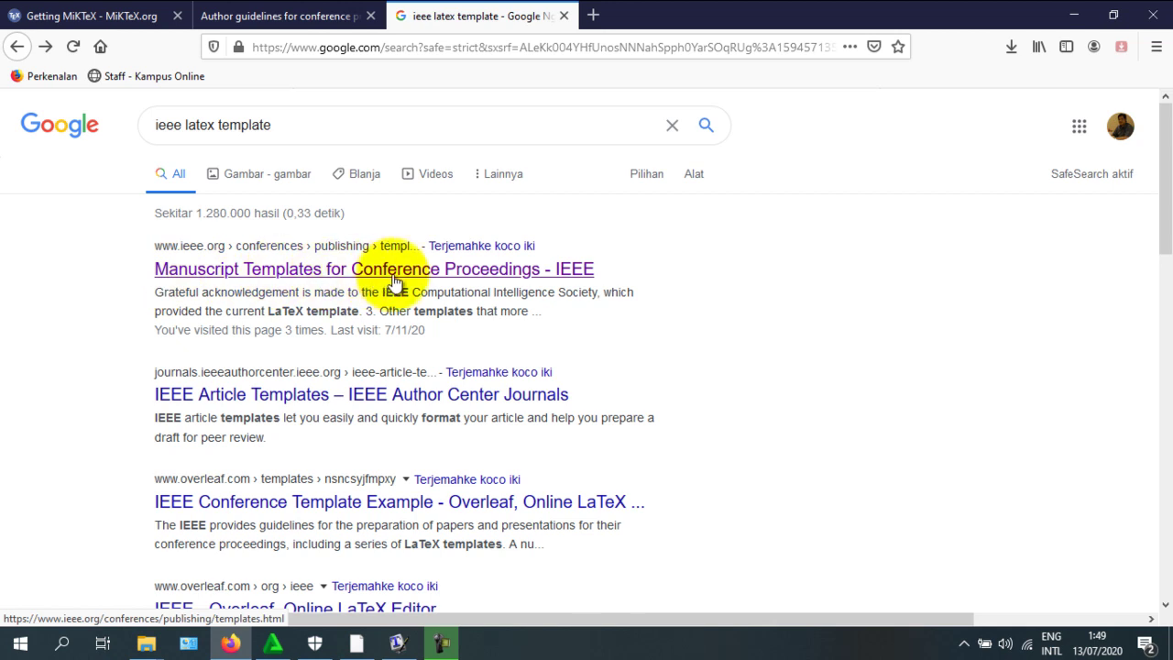
pyautogui.click(266, 269)
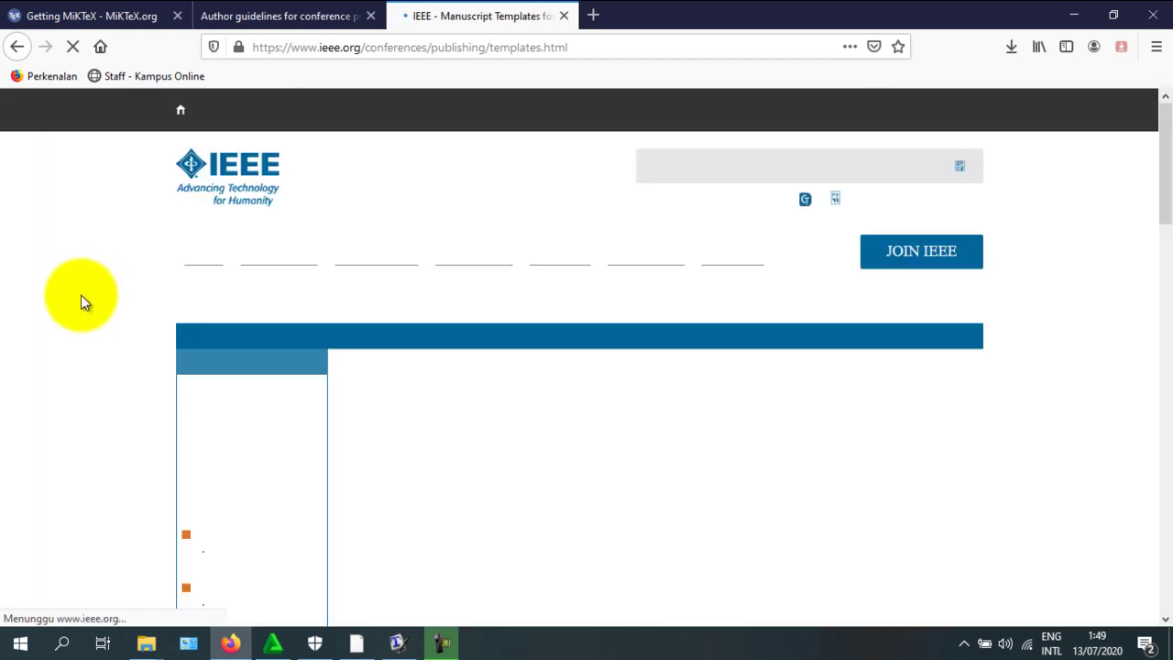
# - Save the IEEE LaTeX template archive conference-latex-template_10-17-19.zip and check it in the downloads list
pyautogui.scroll(-3, 81, 294)
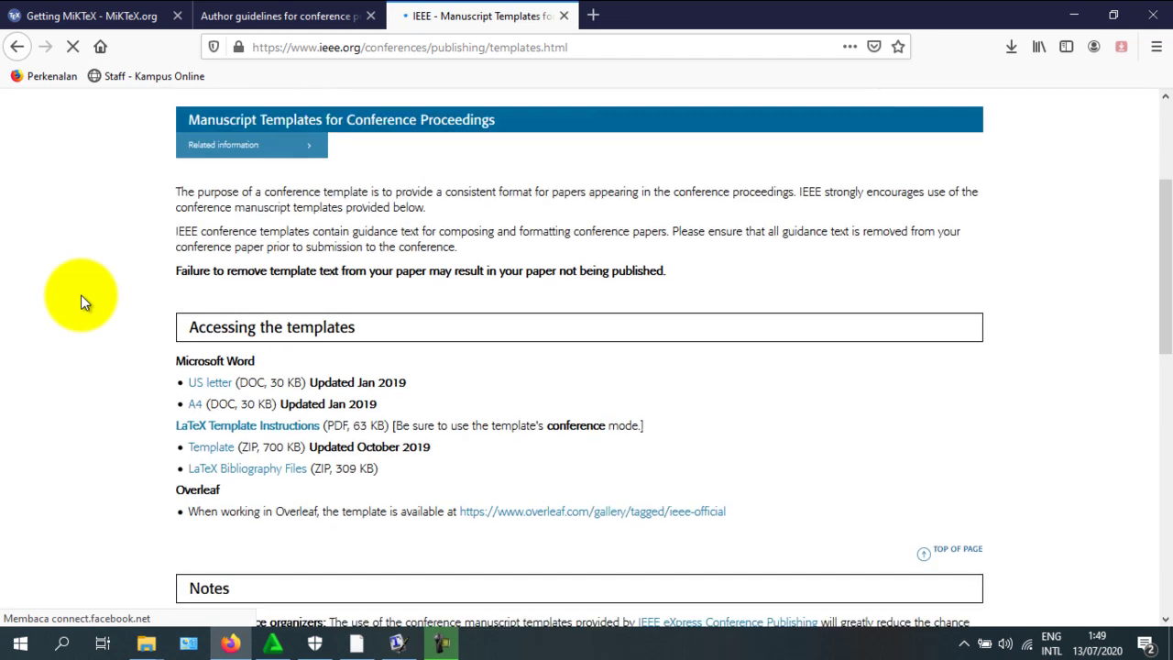
pyautogui.scroll(-1, 80, 295)
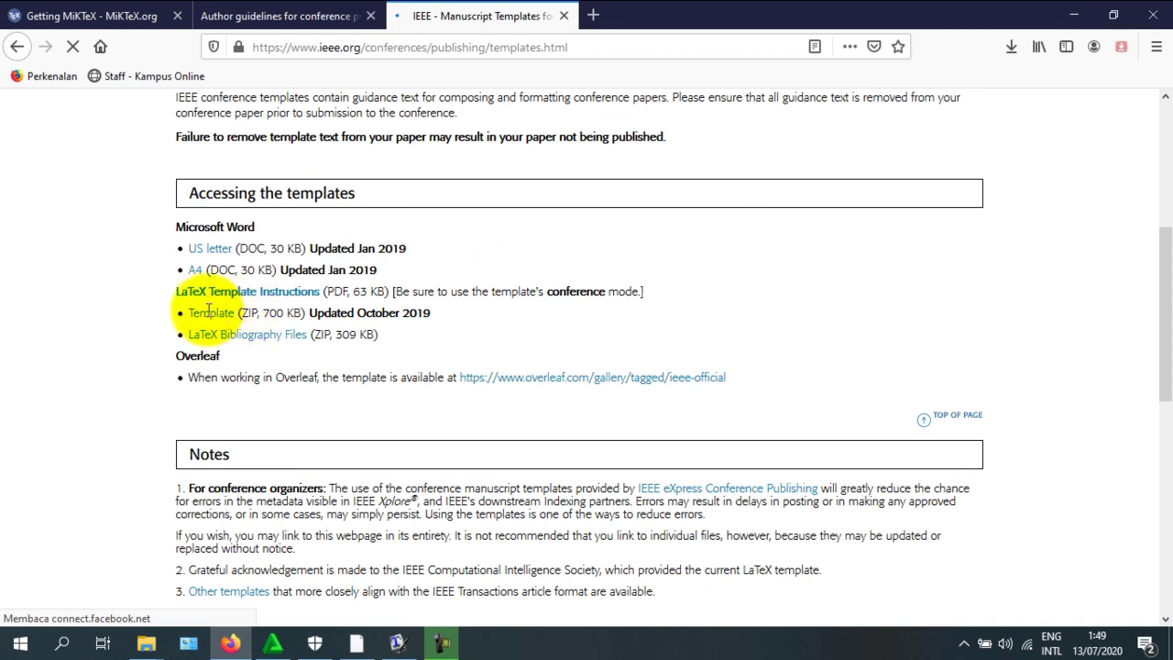
pyautogui.click(208, 314)
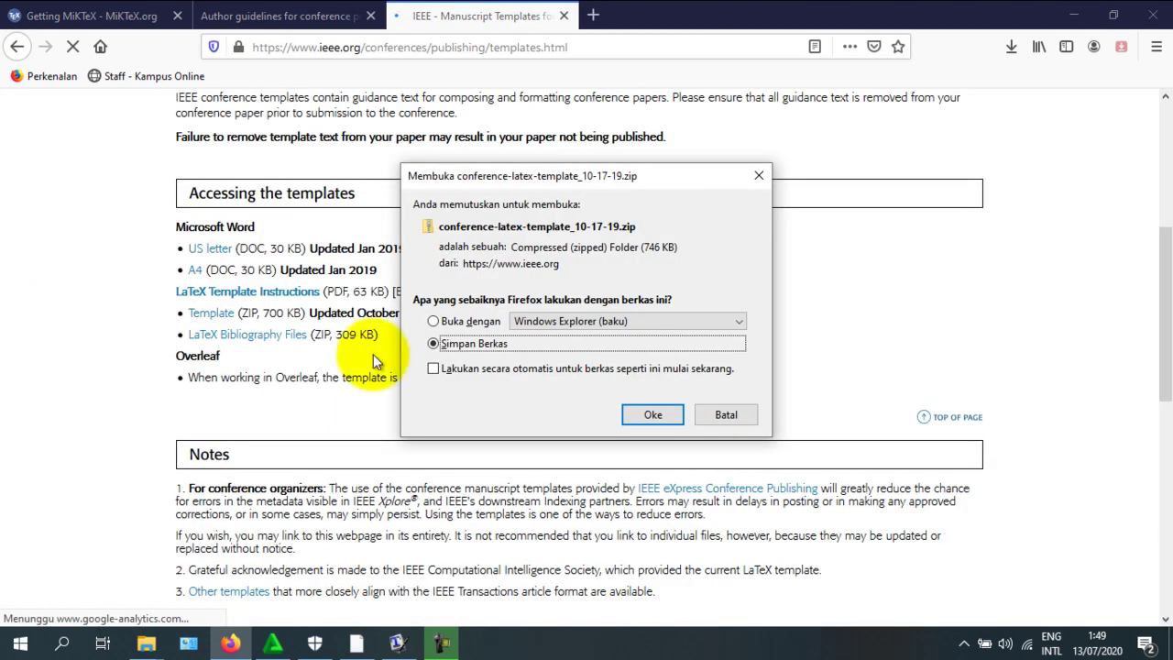
pyautogui.click(647, 414)
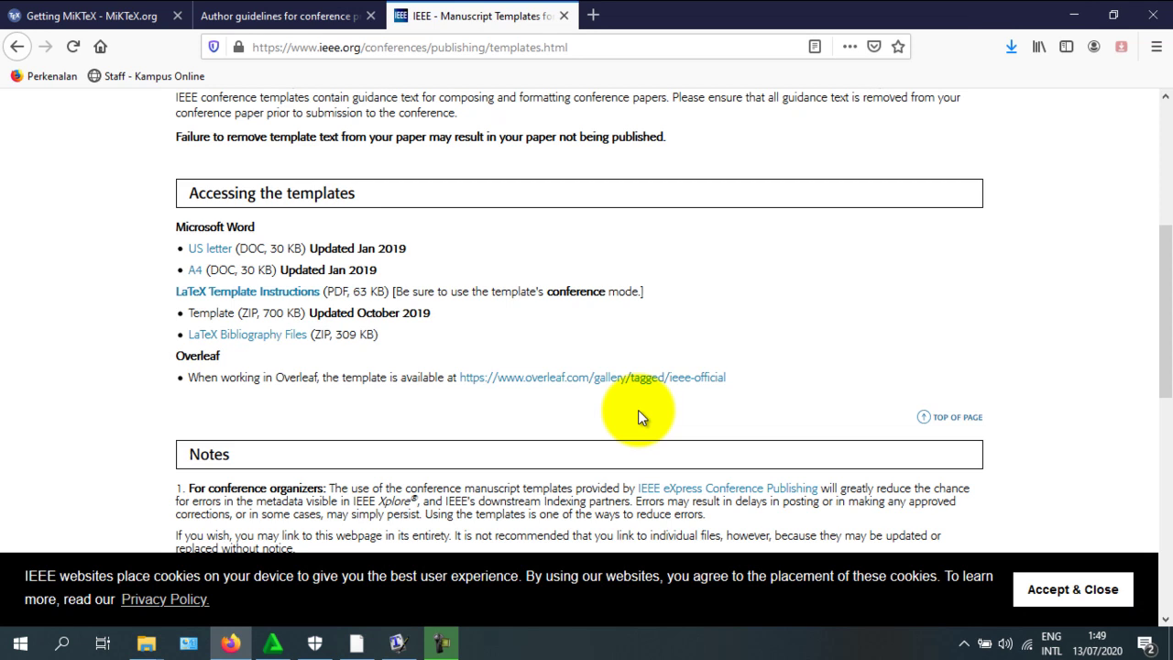
pyautogui.click(1013, 48)
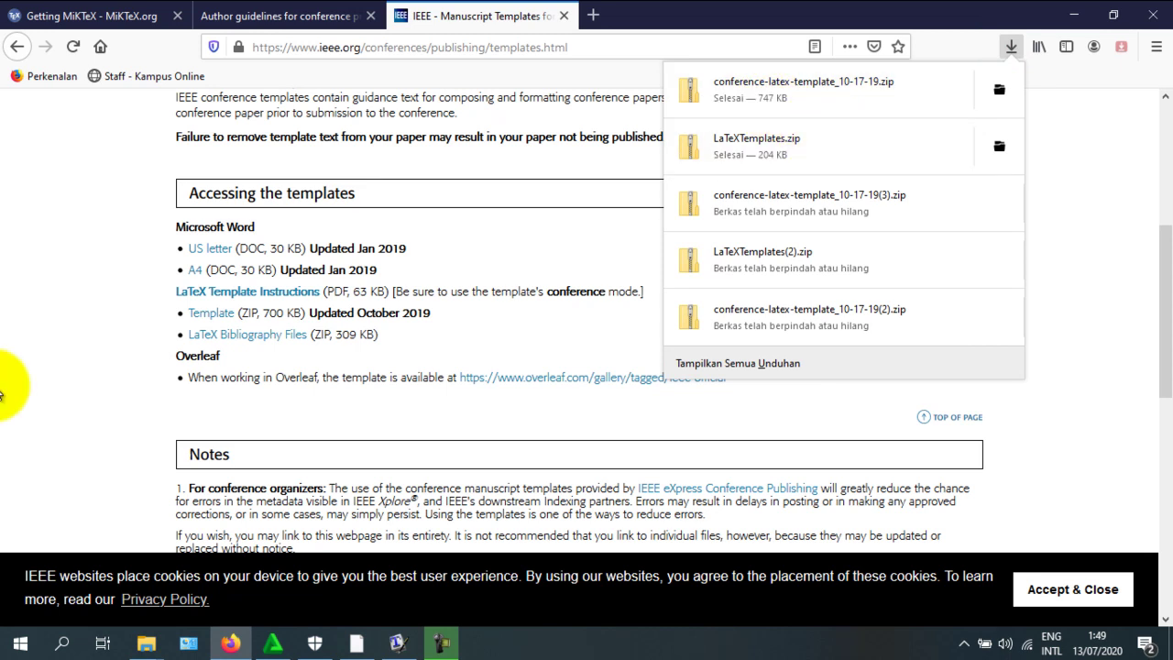
# - Switch to File Explorer and bring up the ARTIKEL folder containing the template files
pyautogui.moveTo(142, 644)
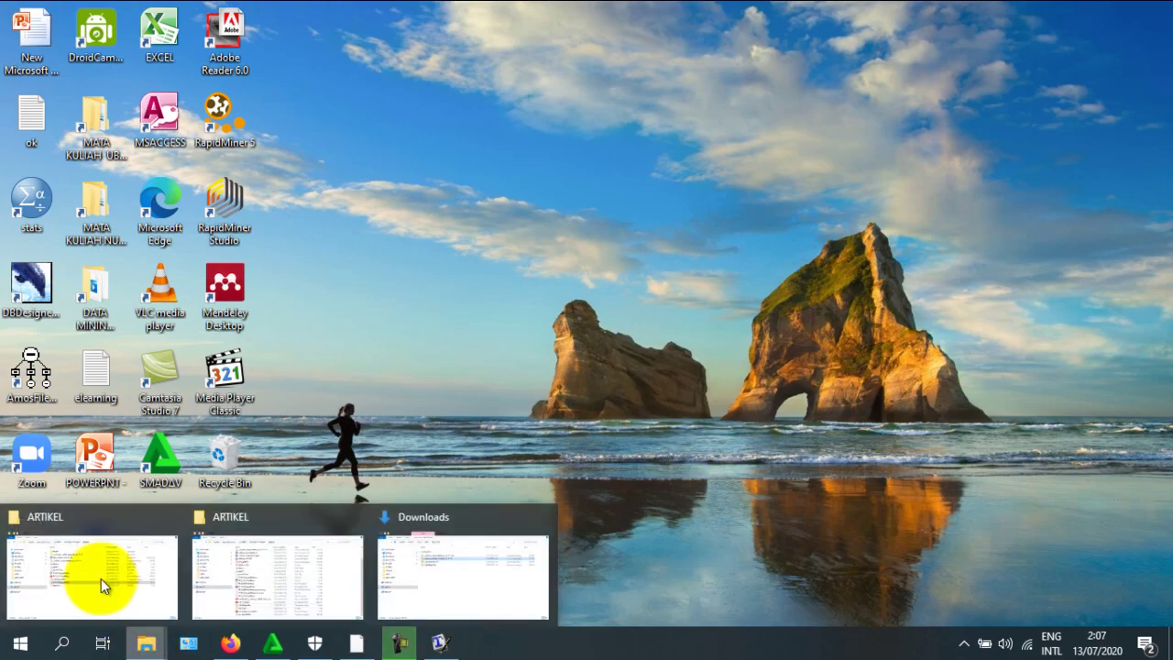
pyautogui.click(100, 579)
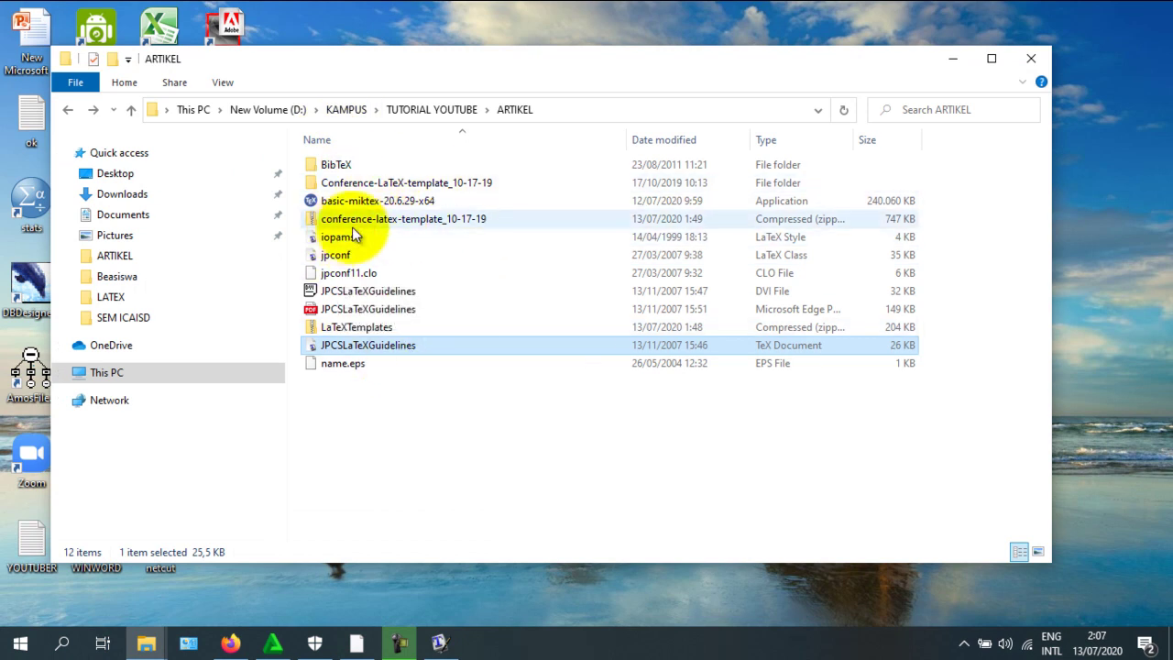
# - Review the extraction options for the conference-latex-template_10-17-19 and LaTeXTemplates archives without extracting them
pyautogui.click(441, 219)
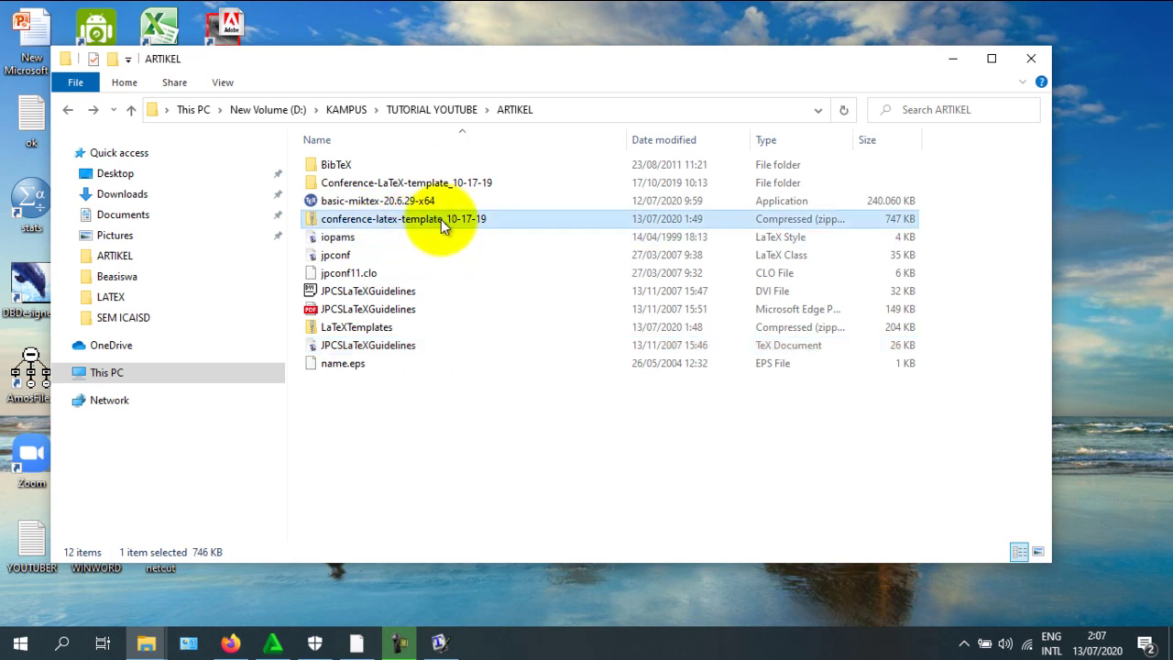
pyautogui.rightClick(441, 219)
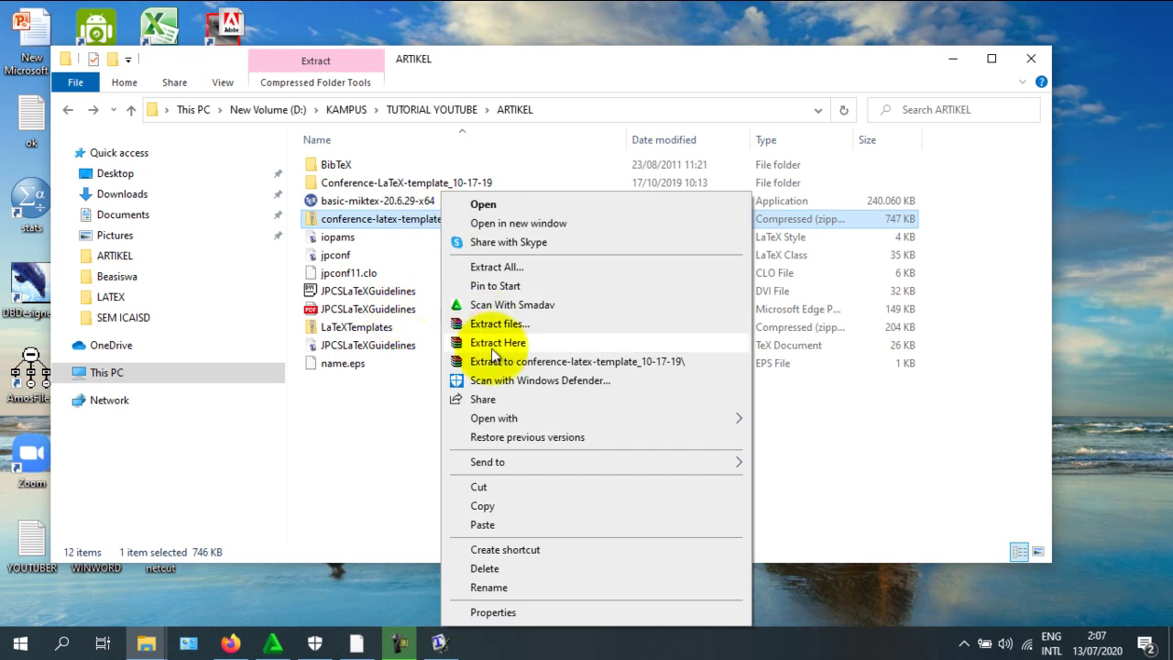
pyautogui.click(344, 441)
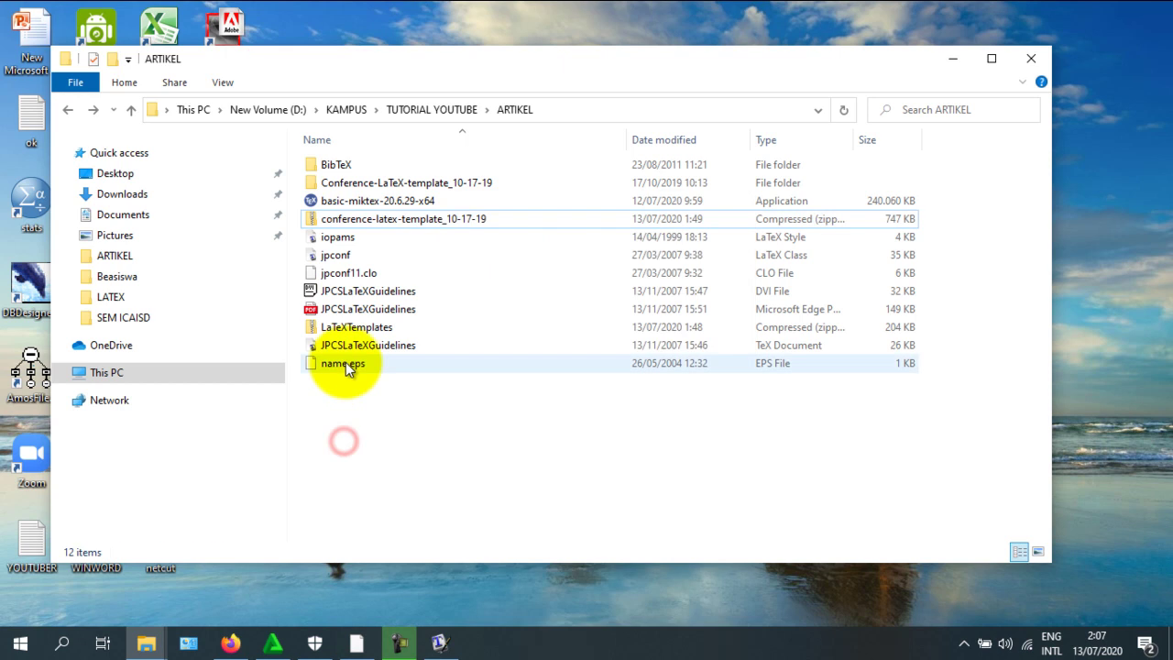
pyautogui.click(349, 339)
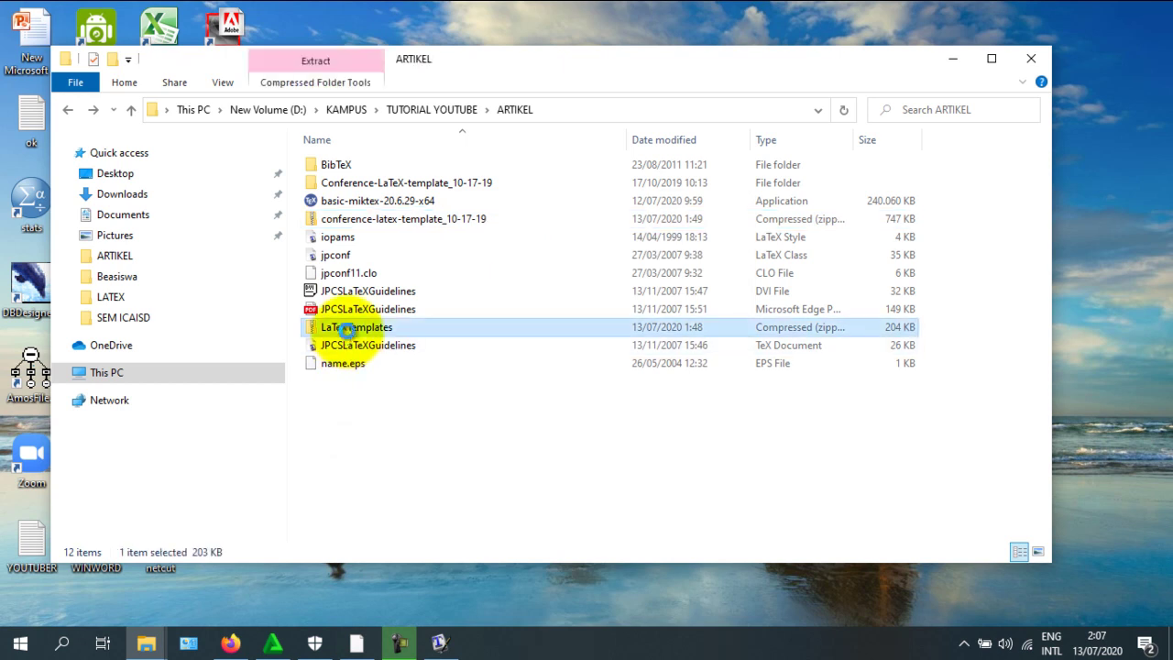
pyautogui.rightClick(350, 340)
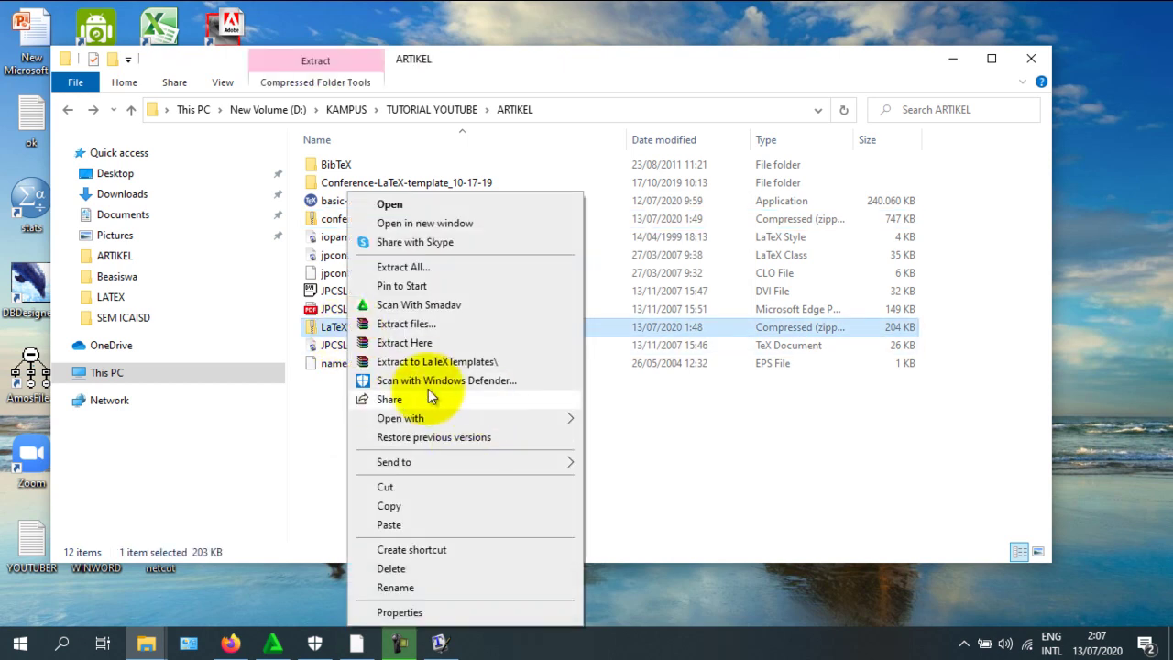
pyautogui.click(322, 408)
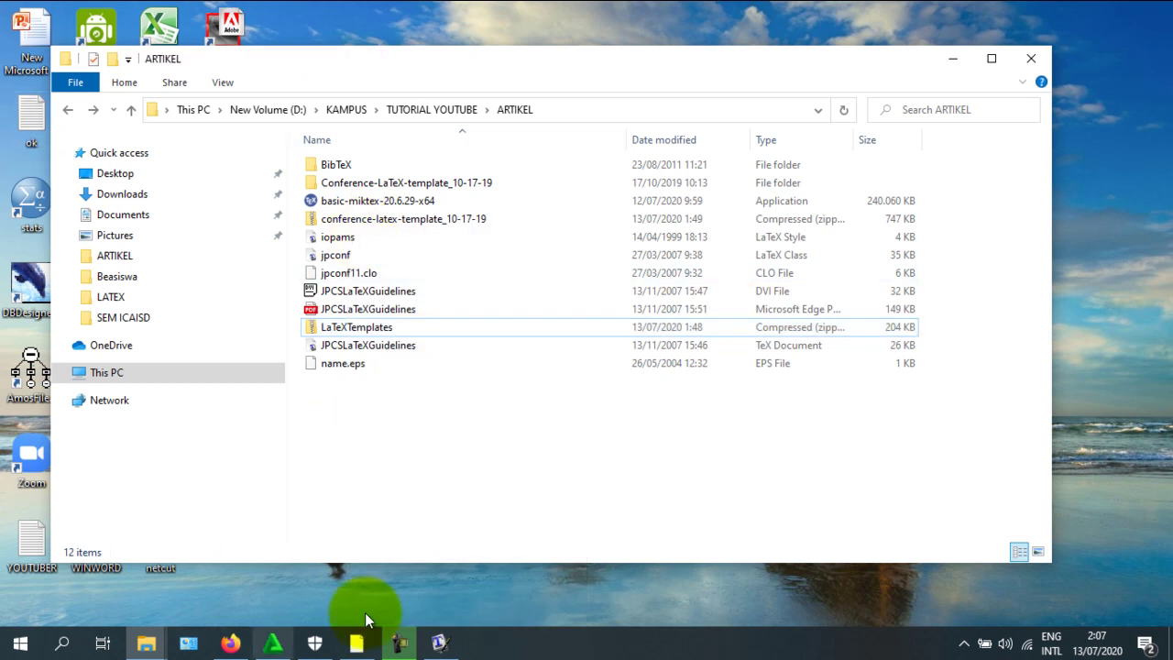
# - Switch to TeXworks, set the typesetting engine to pdfLaTeX, and minimize the empty editor
pyautogui.click(440, 643)
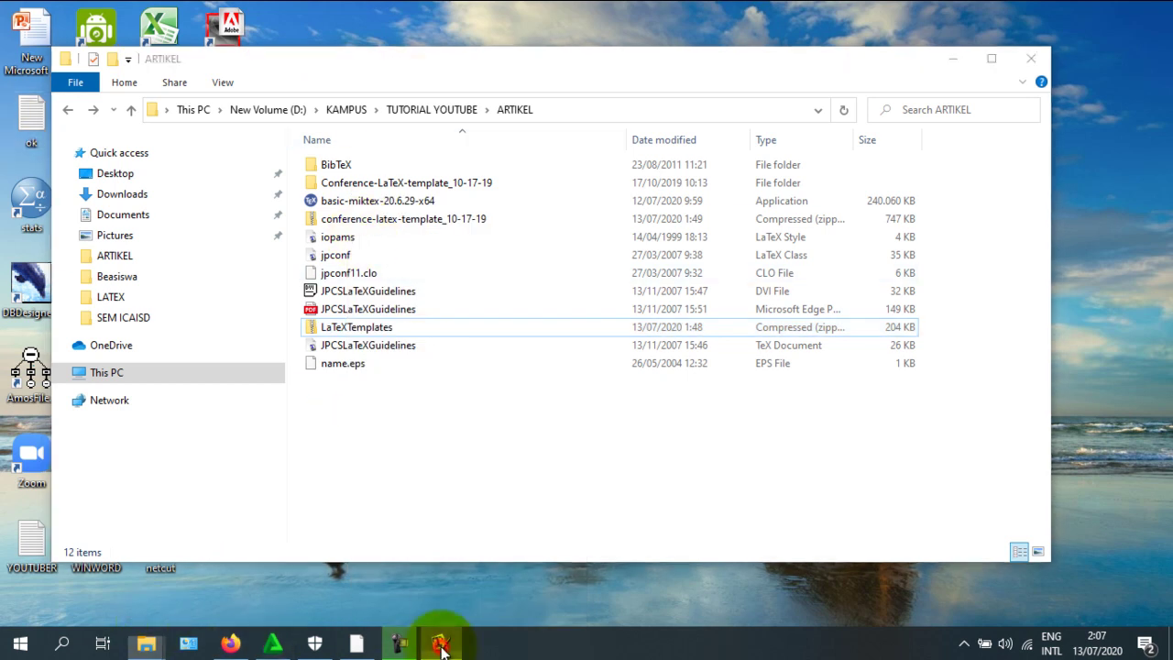
pyautogui.click(179, 61)
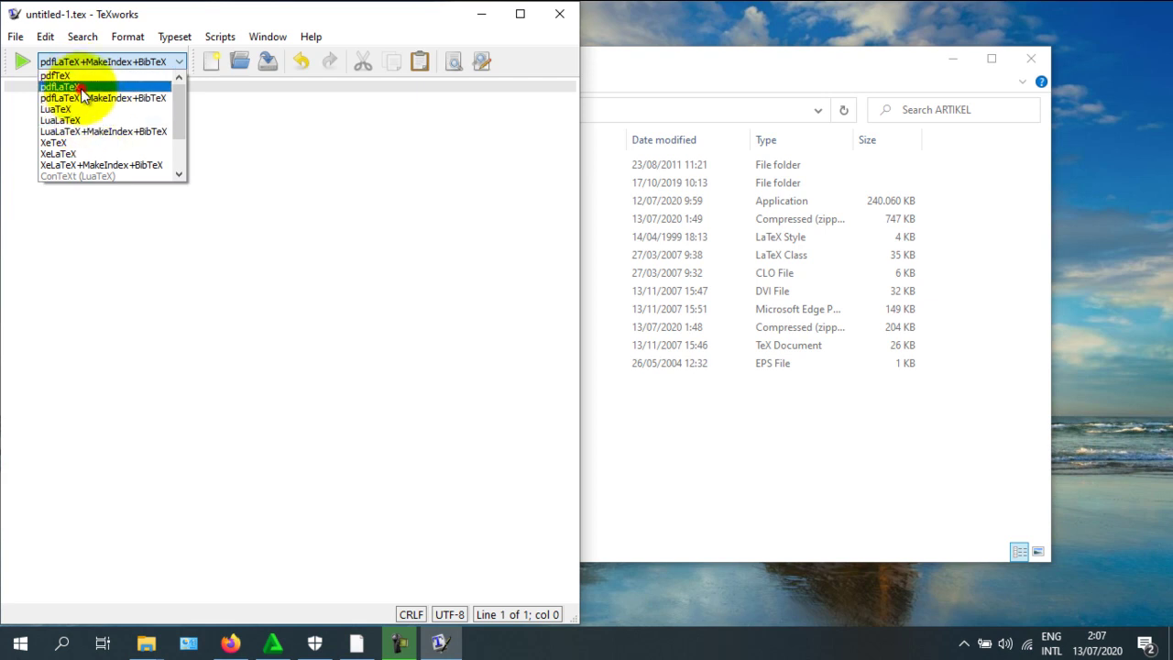
pyautogui.click(81, 88)
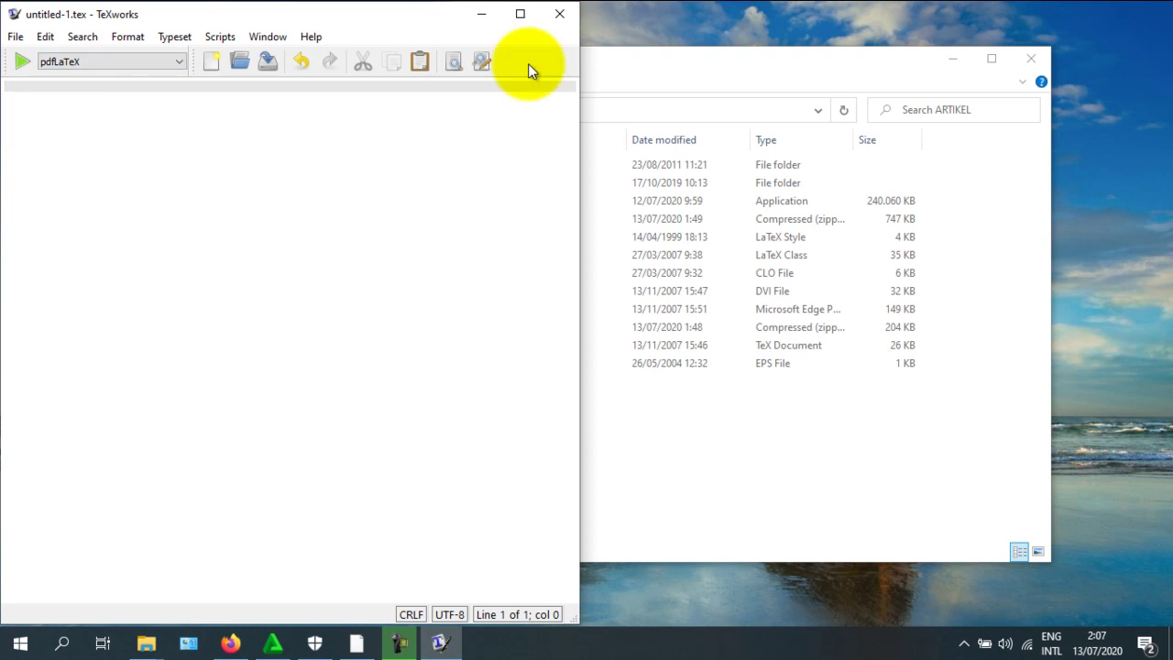
pyautogui.click(482, 13)
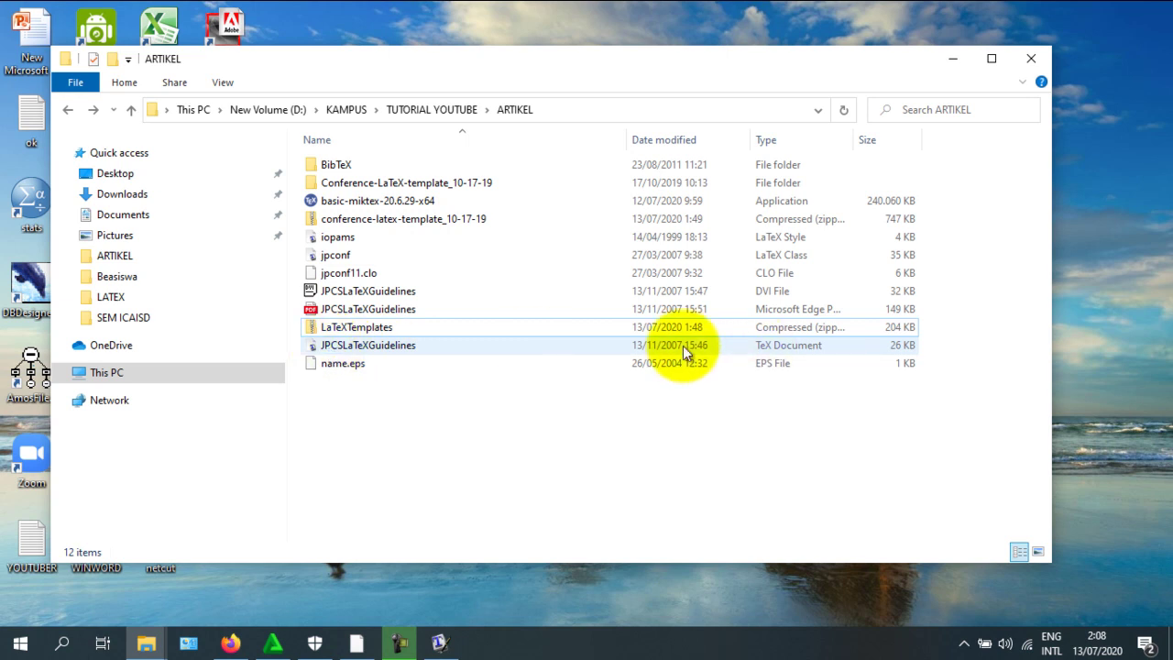
# - Open the JPCSLaTeXGuidelines TeX document from the ARTIKEL folder with TeXworks, without making it the default app
pyautogui.click(359, 348)
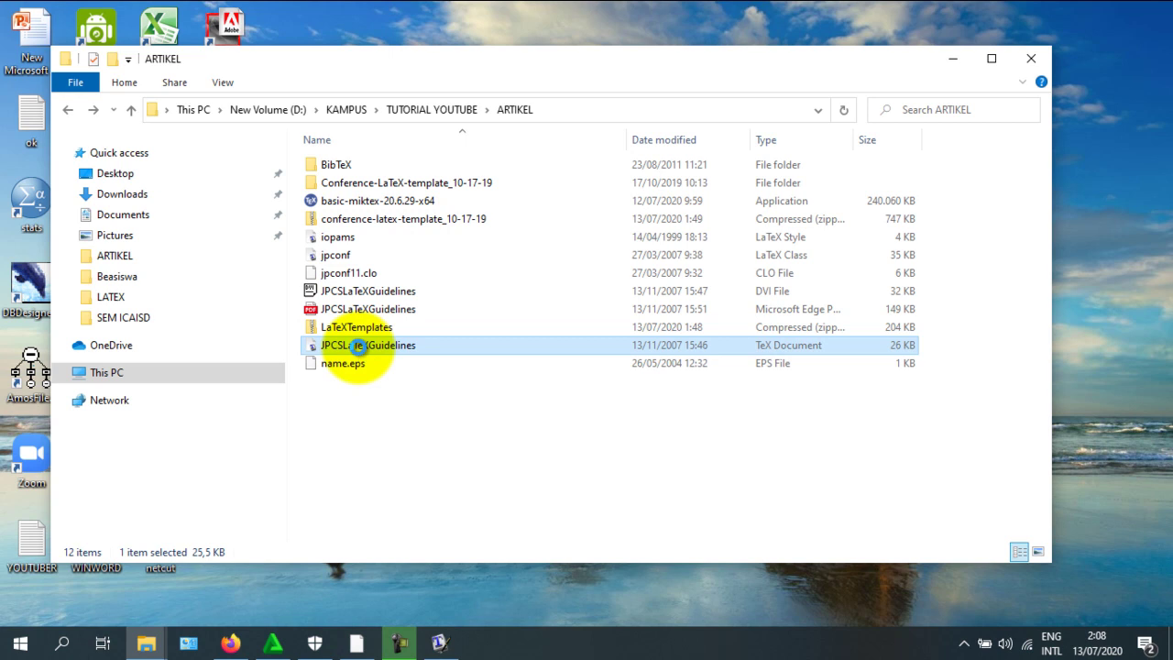
pyautogui.rightClick(358, 347)
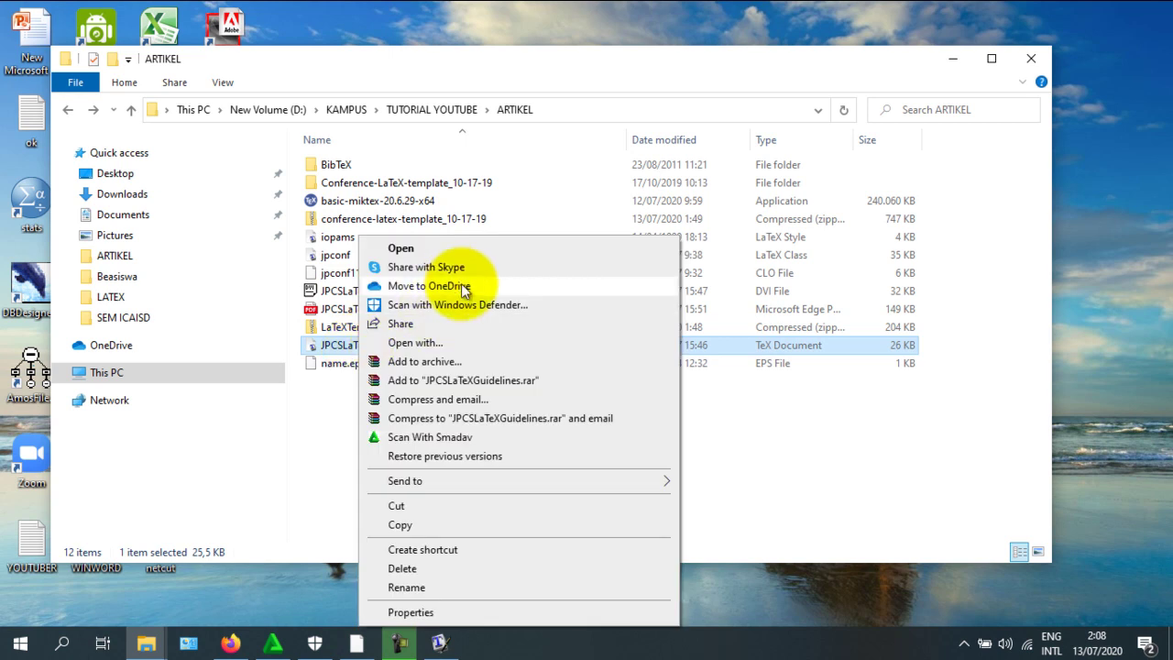
pyautogui.click(478, 342)
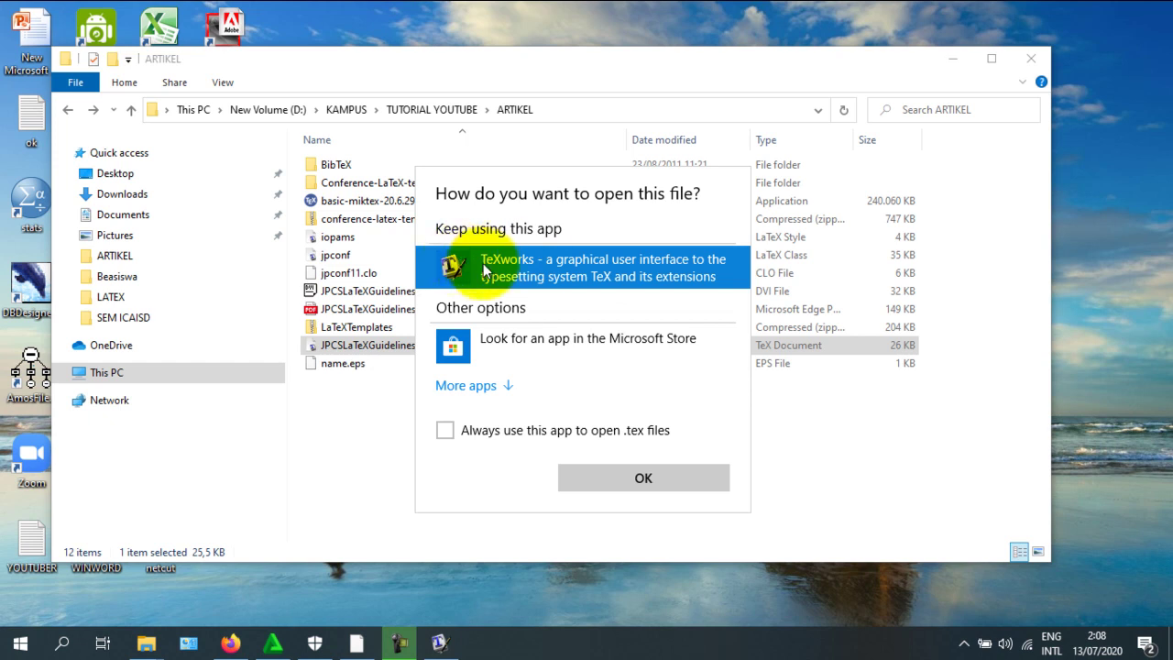
pyautogui.click(617, 482)
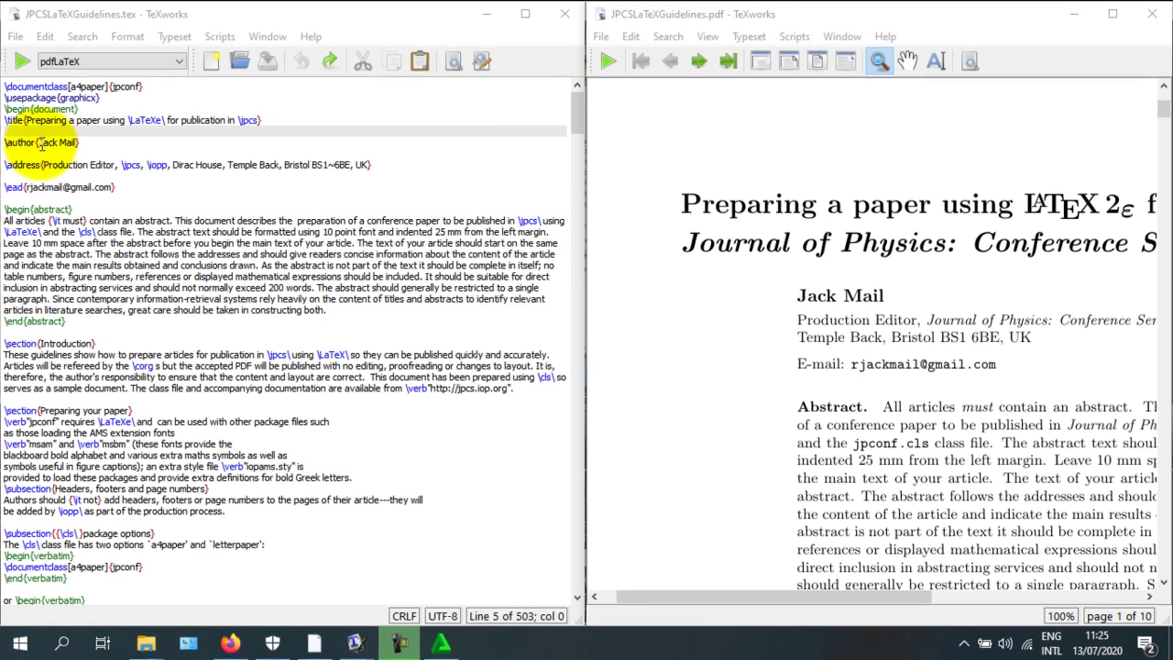
# - Replace the sample name in the \author line with the new author's name and typeset the document with pdfLaTeX
pyautogui.moveTo(41, 144); pyautogui.dragTo(77, 142)
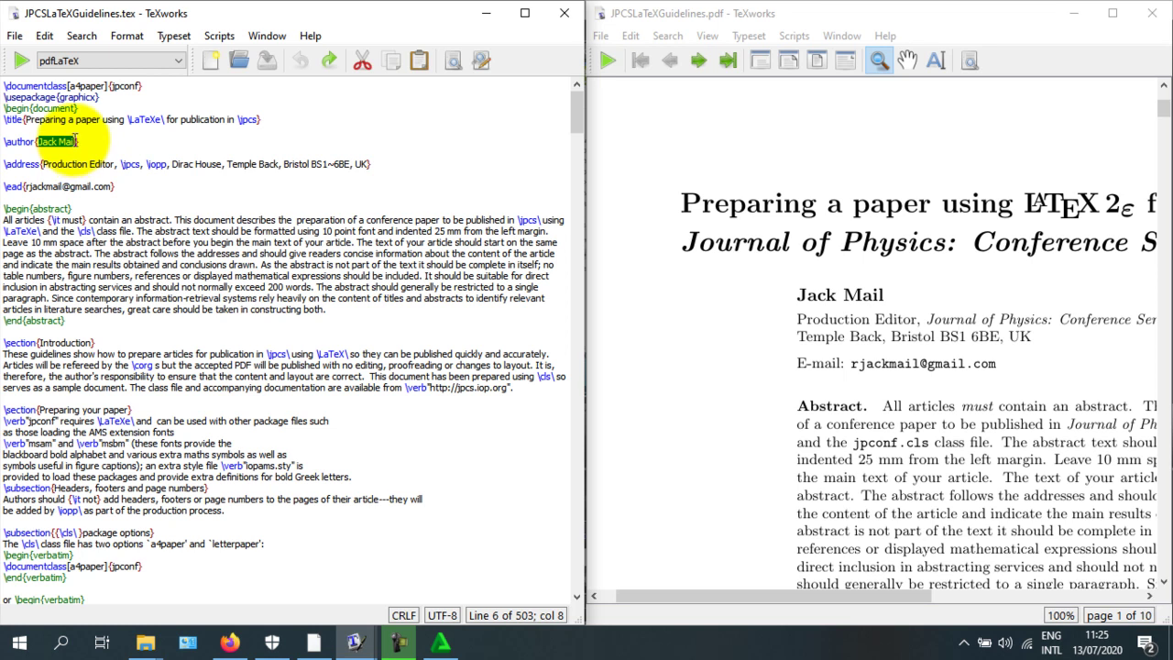
pyautogui.write('R')
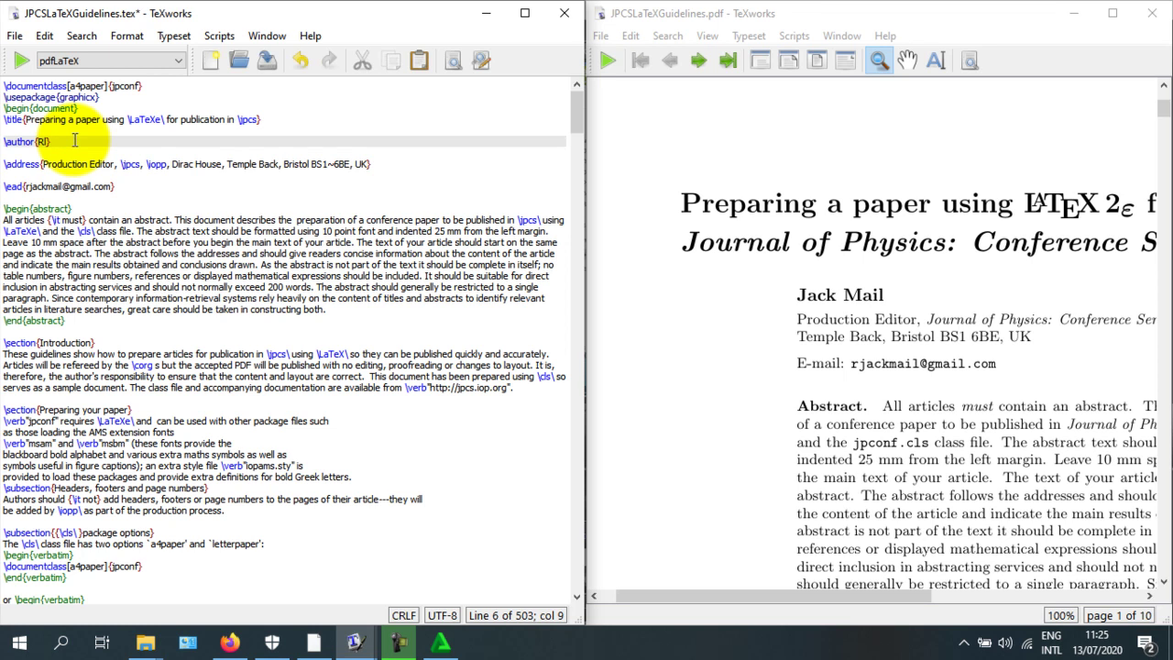
pyautogui.write('usdiansyah')
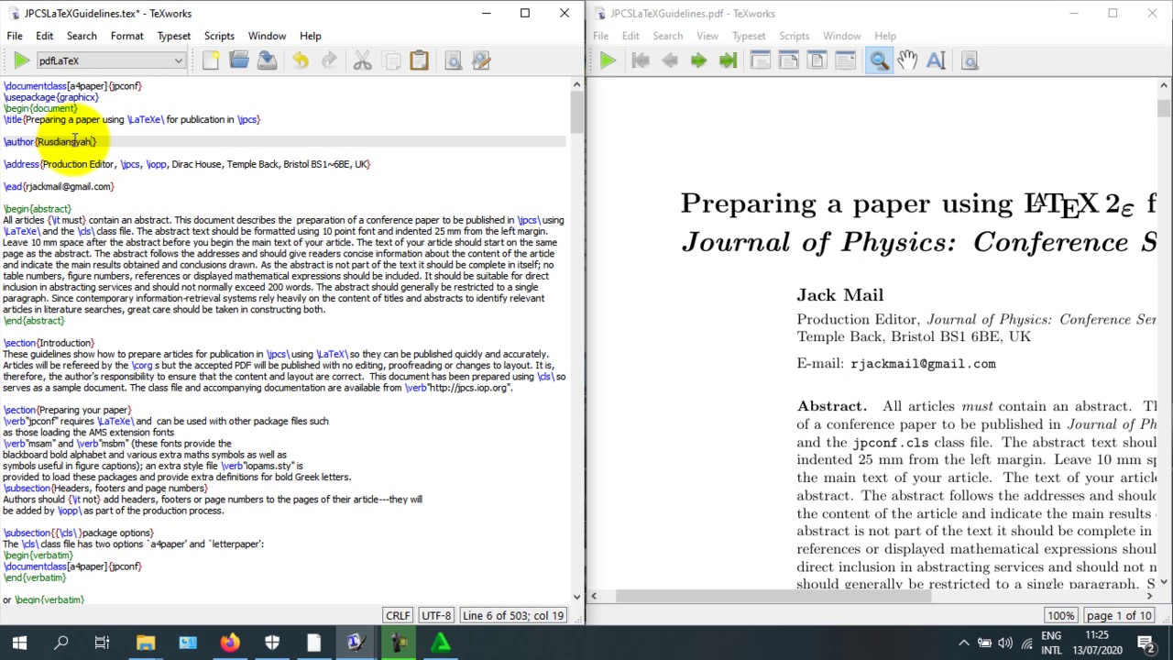
pyautogui.click(19, 63)
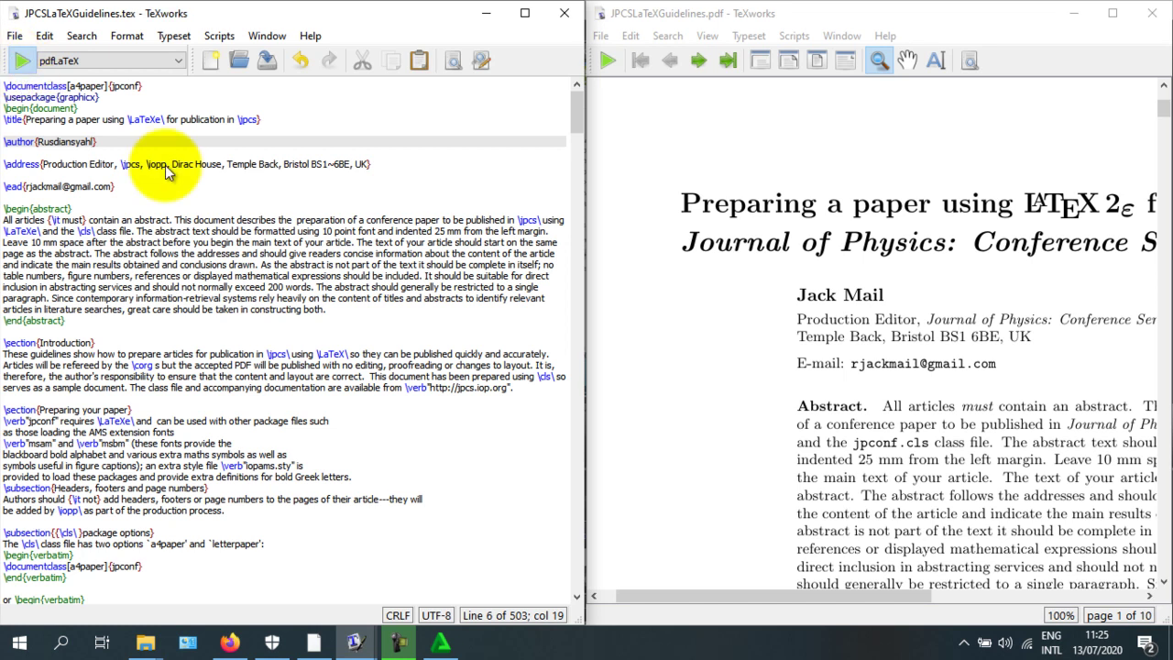